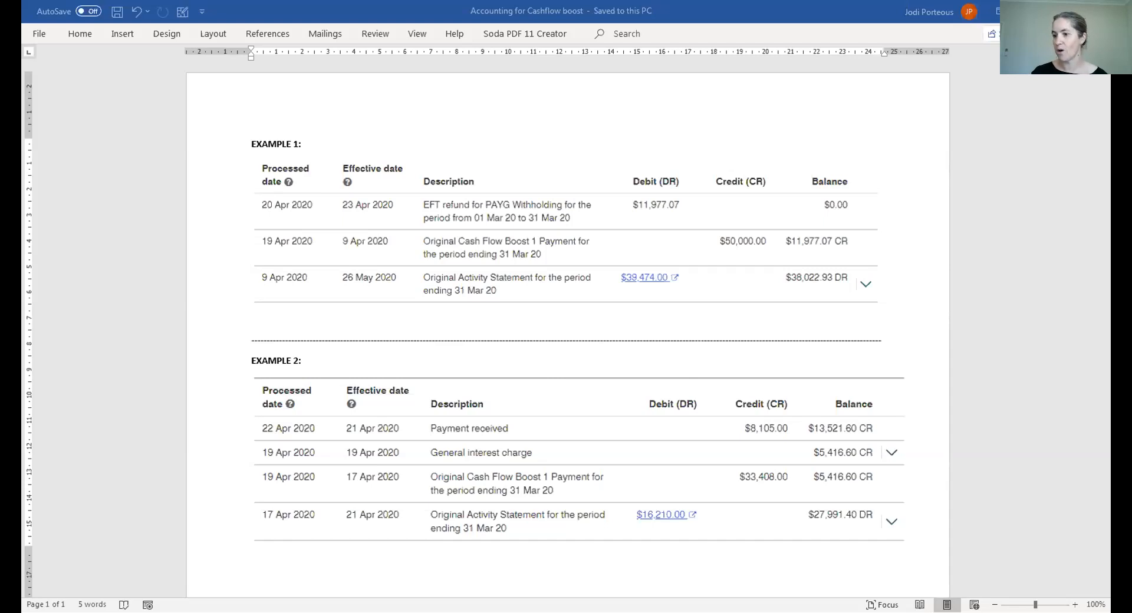
Switch to Xero and close the Getting Started guide on the Demo Company (AU) dashboard.
key("alt+Tab")
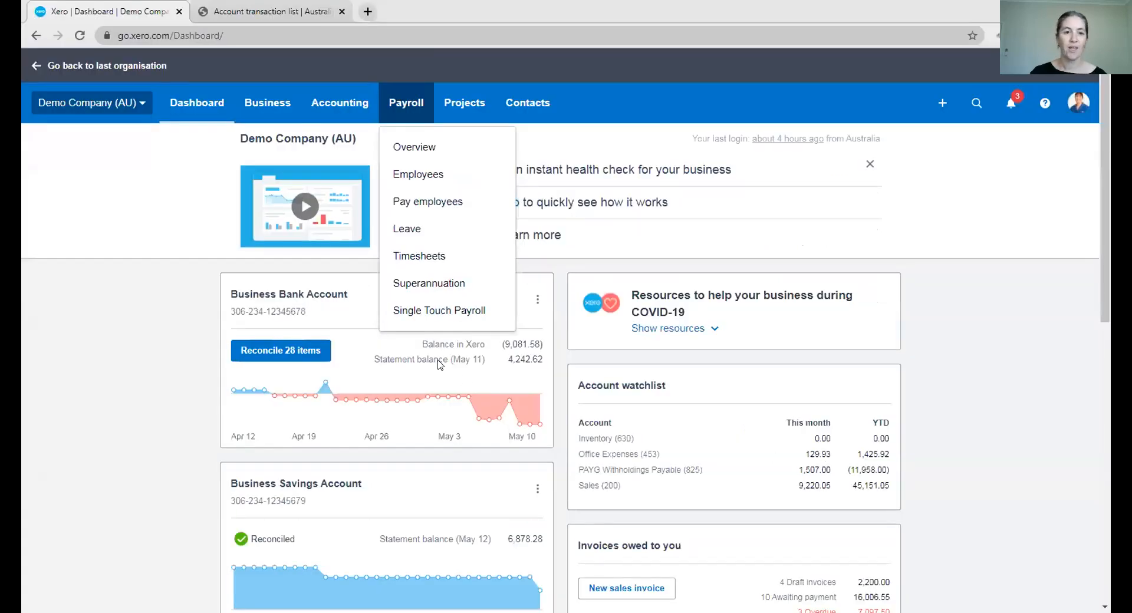
left_click(126, 174)
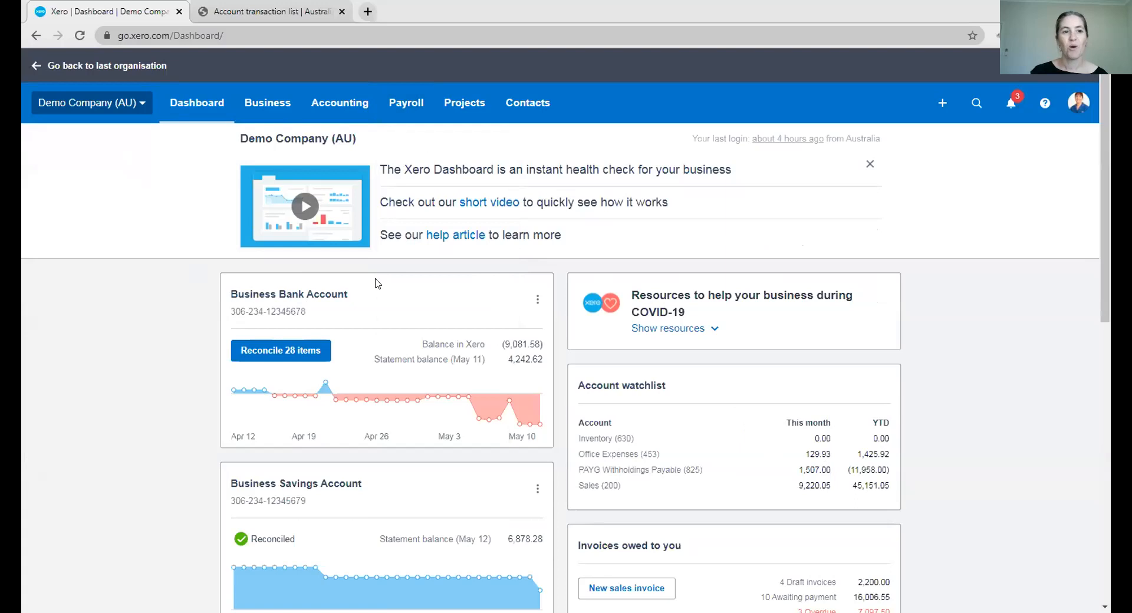
scroll(425, 266, "down", 1)
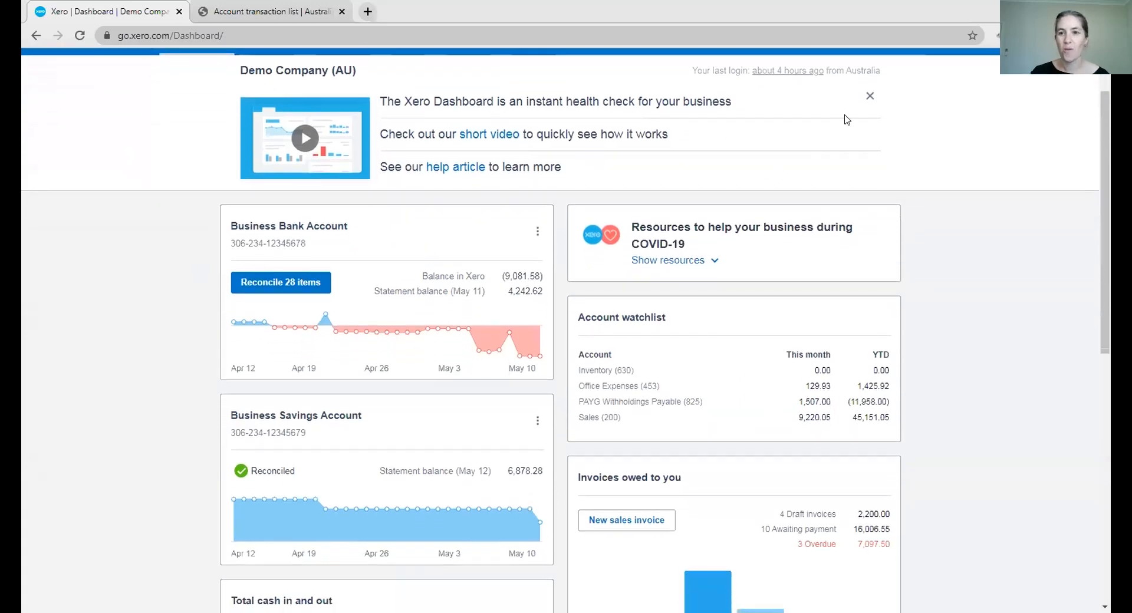
scroll(625, 258, "up", 1)
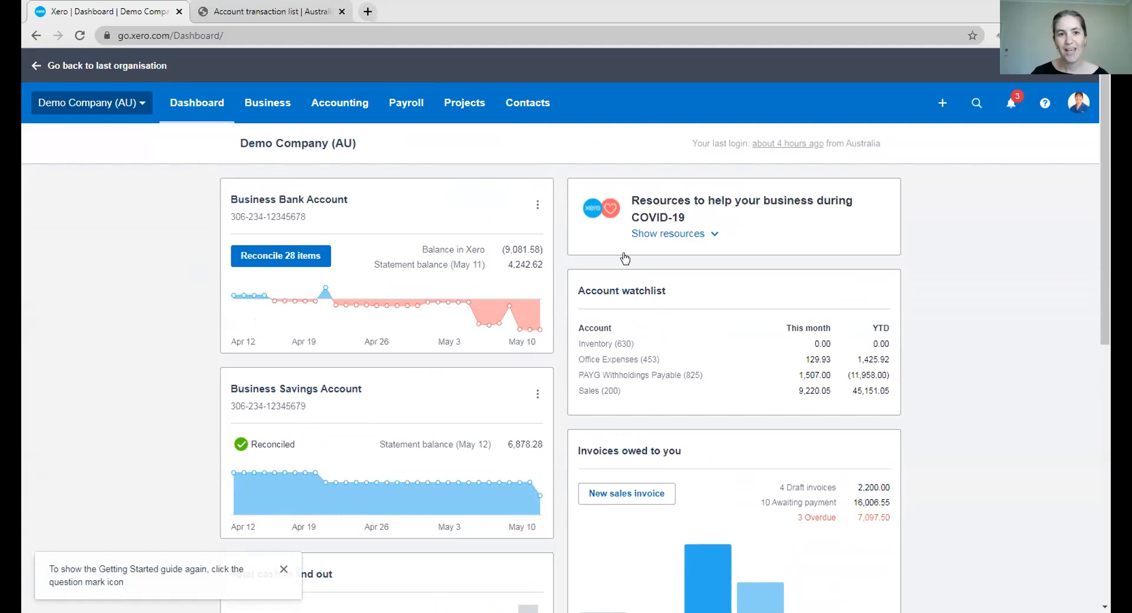
Show the bills awaiting payment and sort them by supplier name.
left_click(261, 105)
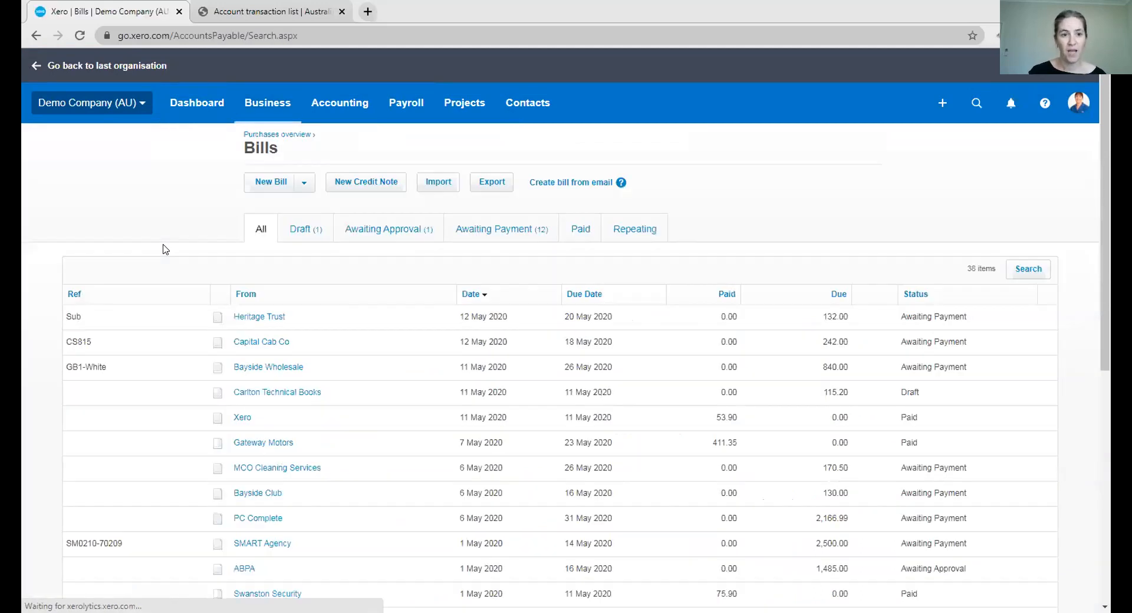
left_click(506, 236)
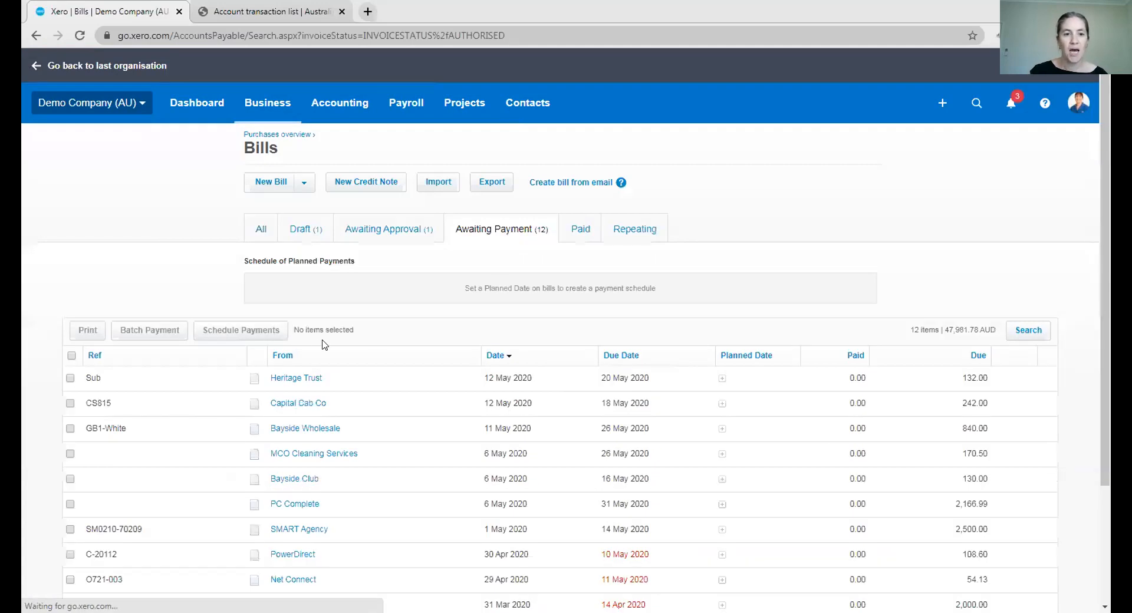
left_click(283, 356)
scroll(413, 419, "down", 3)
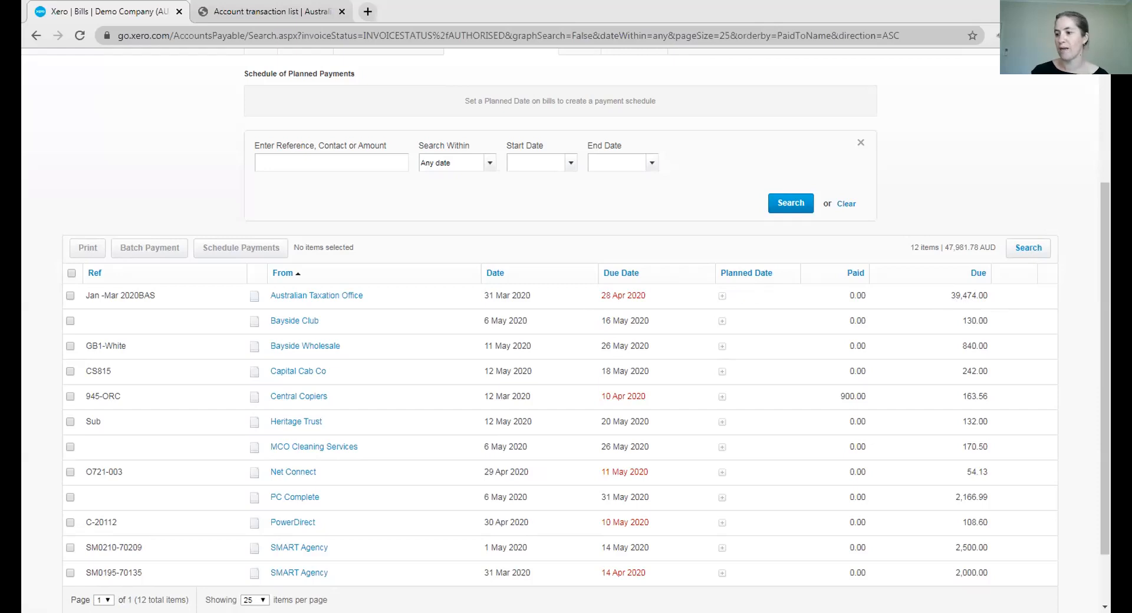
Compare the Australian Taxation Office bill for Jan -Mar 2020BAS with the Example 1 transactions in the Word document.
key("alt+Tab")
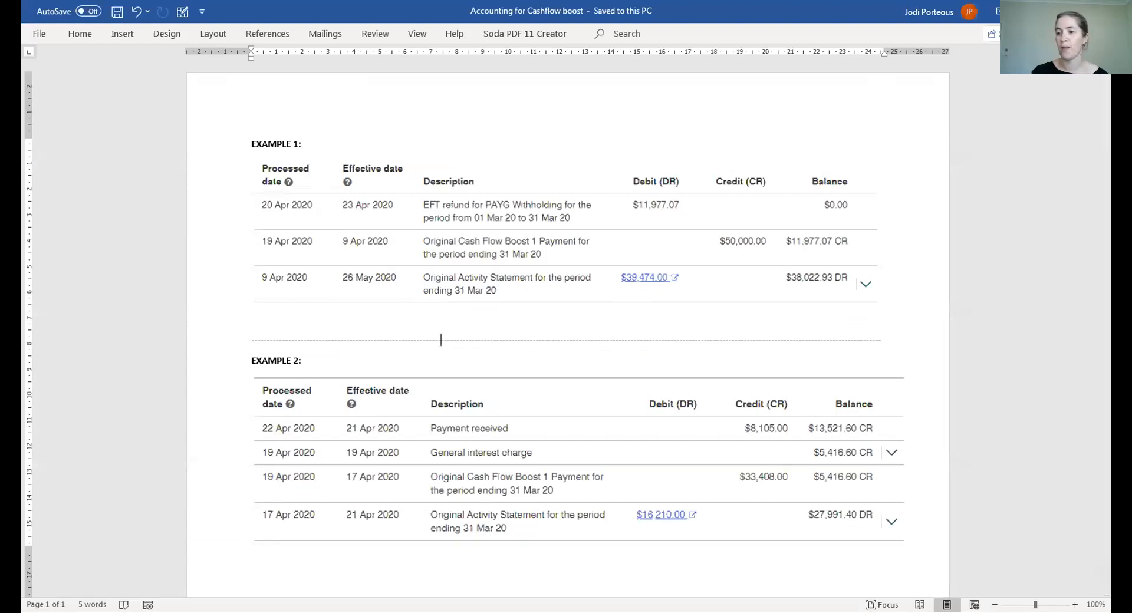
key("alt+Tab")
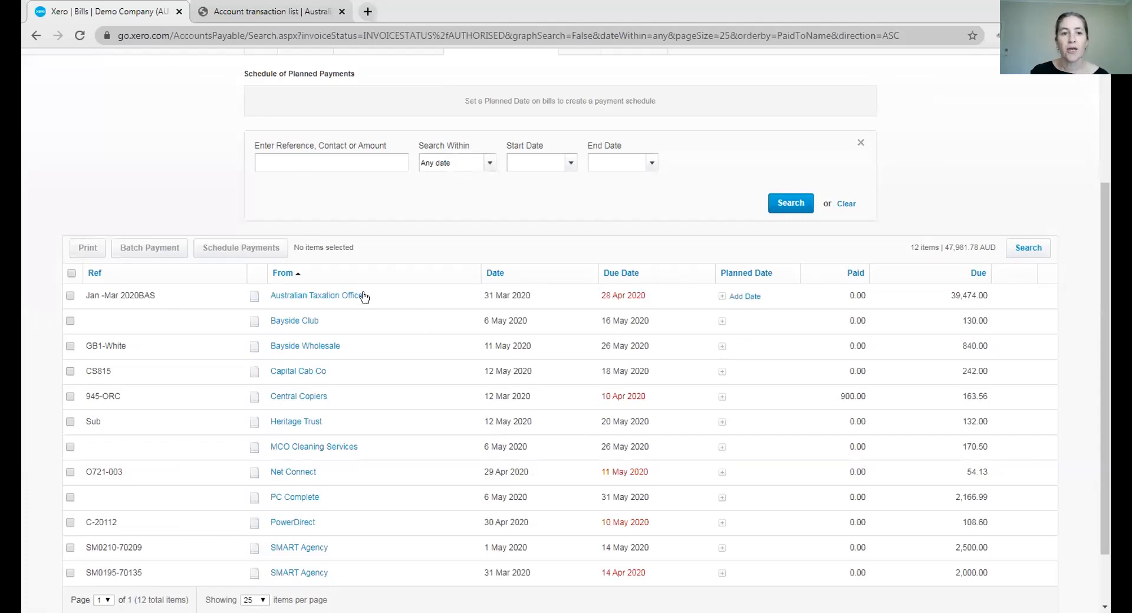
scroll(364, 296, "up", 3)
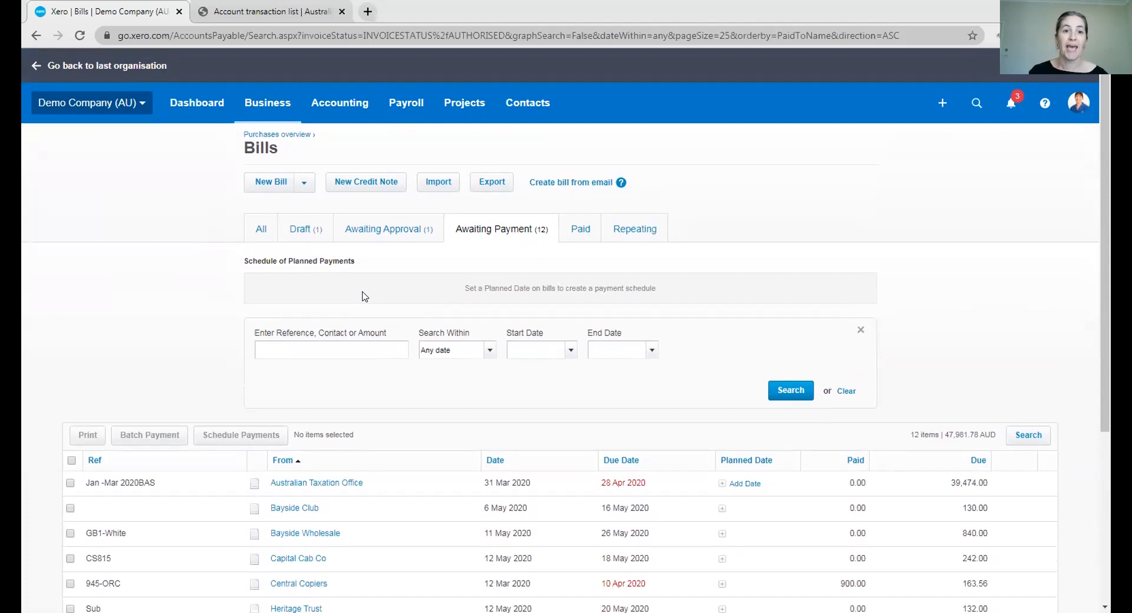
Open the chart of accounts and show only the revenue accounts.
left_click(355, 105)
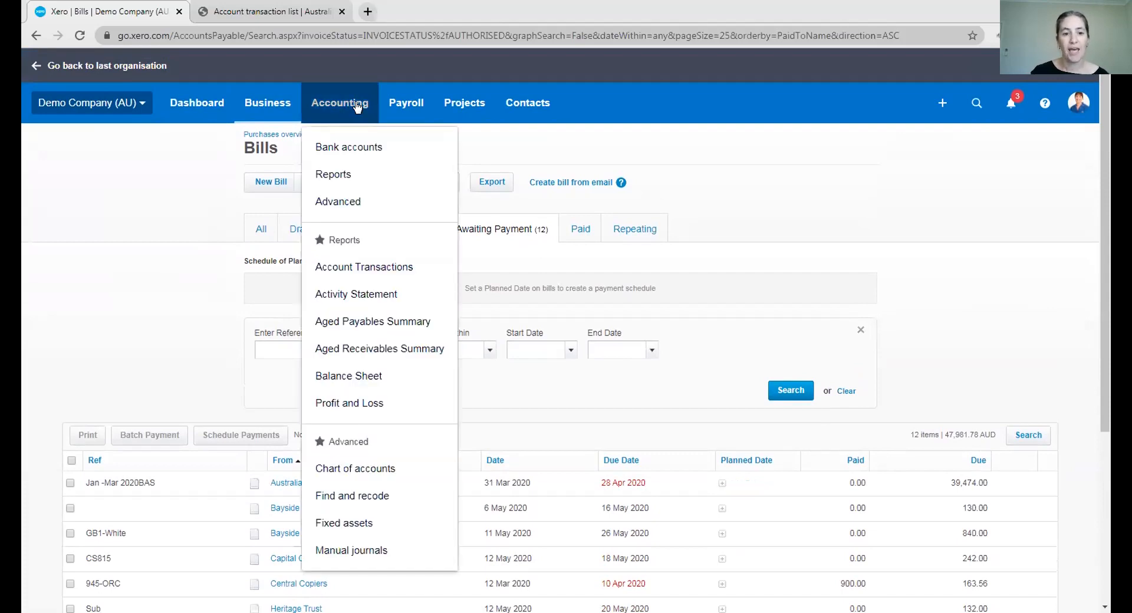
left_click(385, 469)
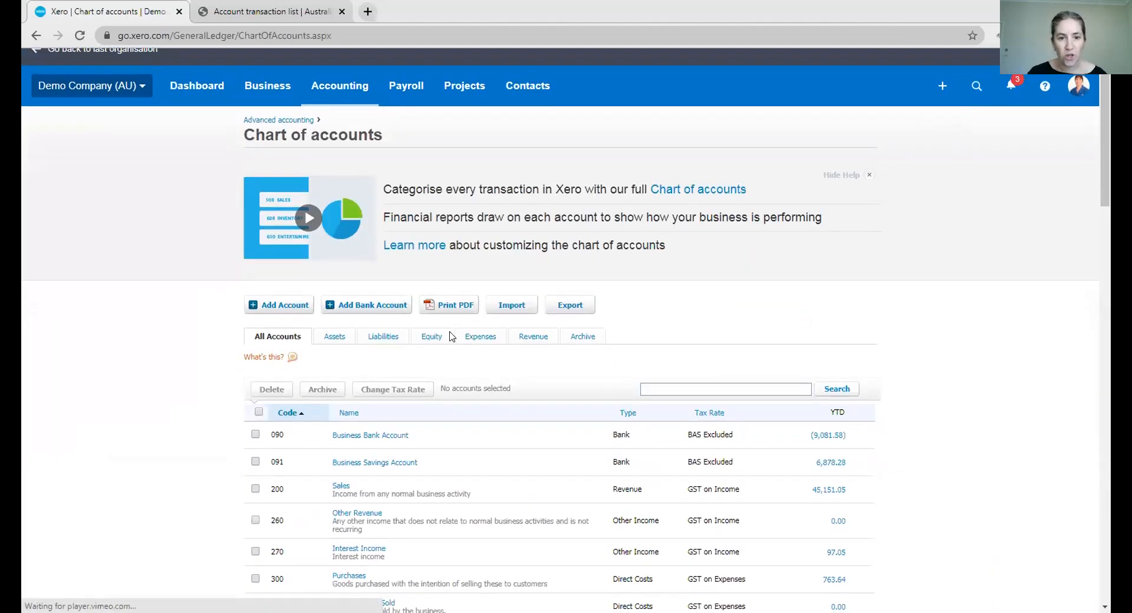
left_click(532, 338)
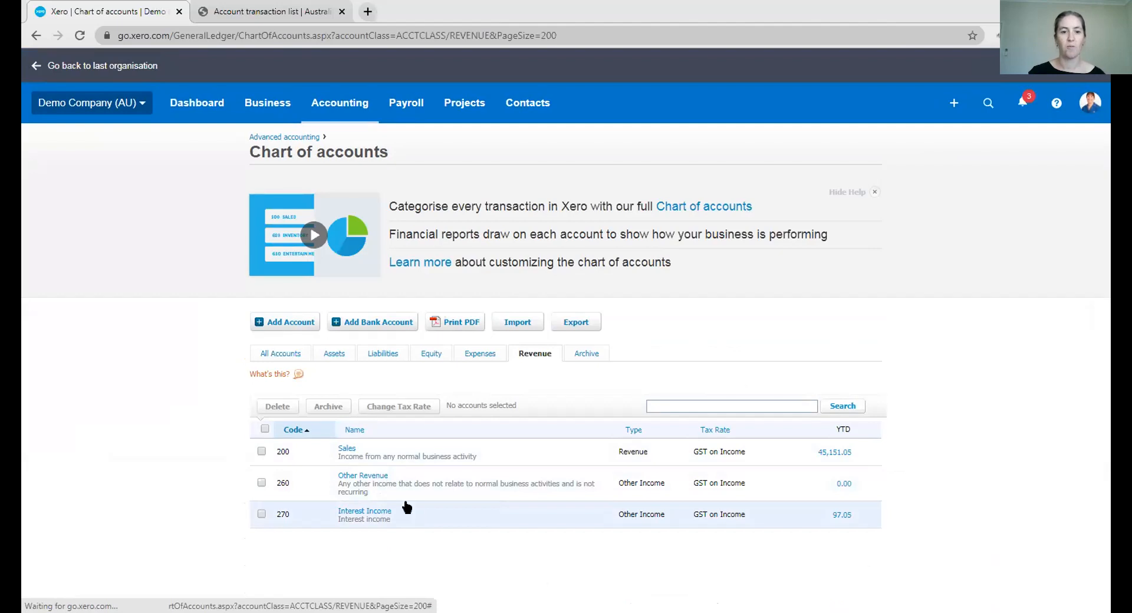
Start a new account of type Other Income with code 280.
left_click(276, 325)
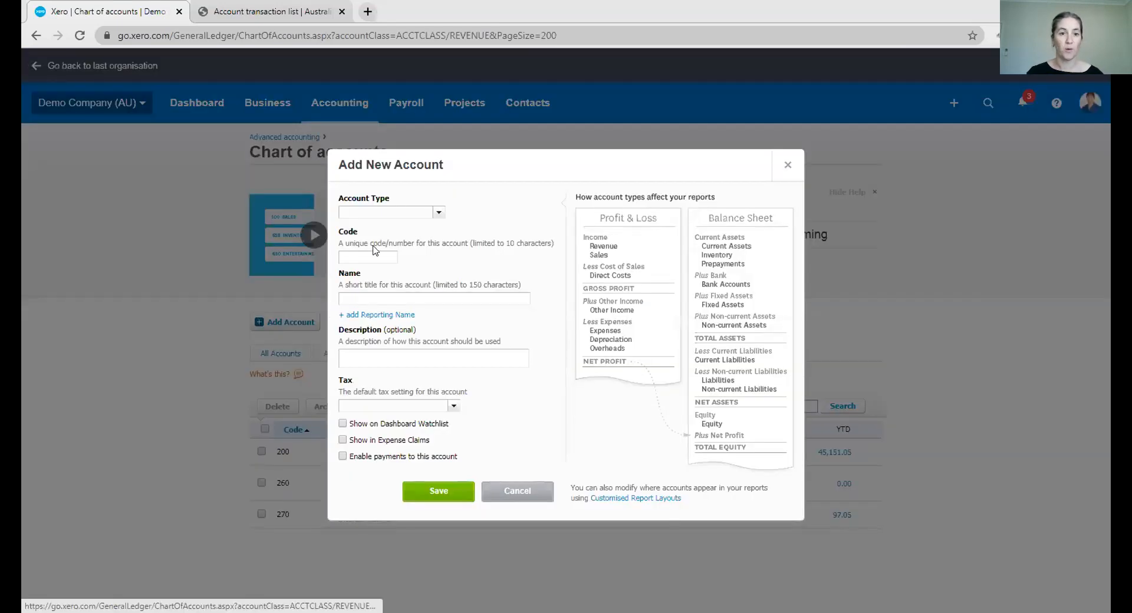
left_click(438, 212)
scroll(437, 271, "down", 3)
scroll(437, 272, "down", 5)
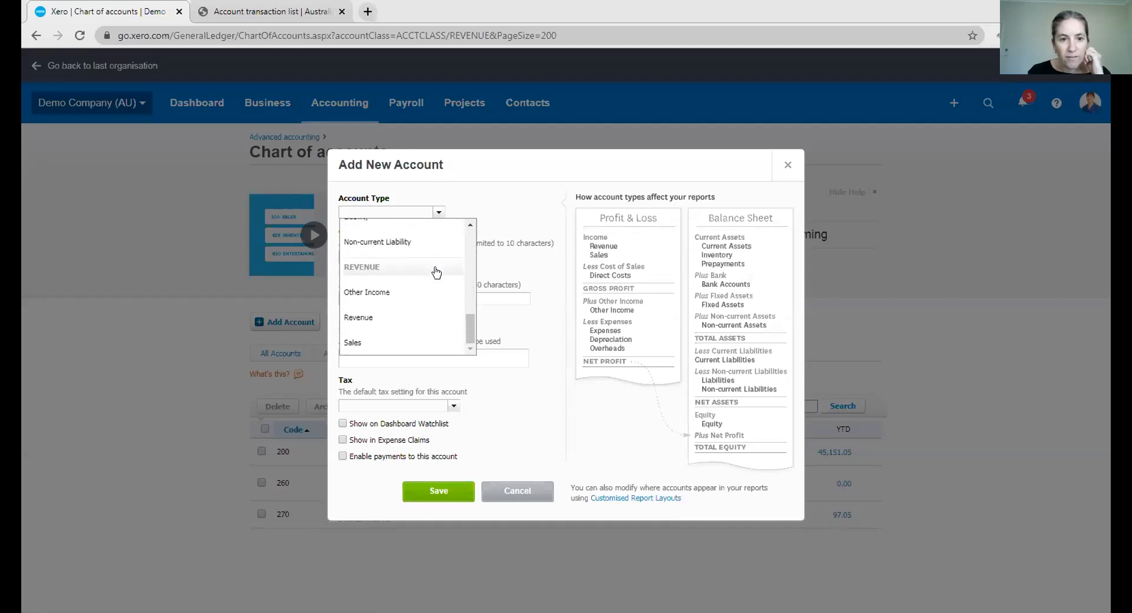
left_click(372, 292)
left_click(366, 257)
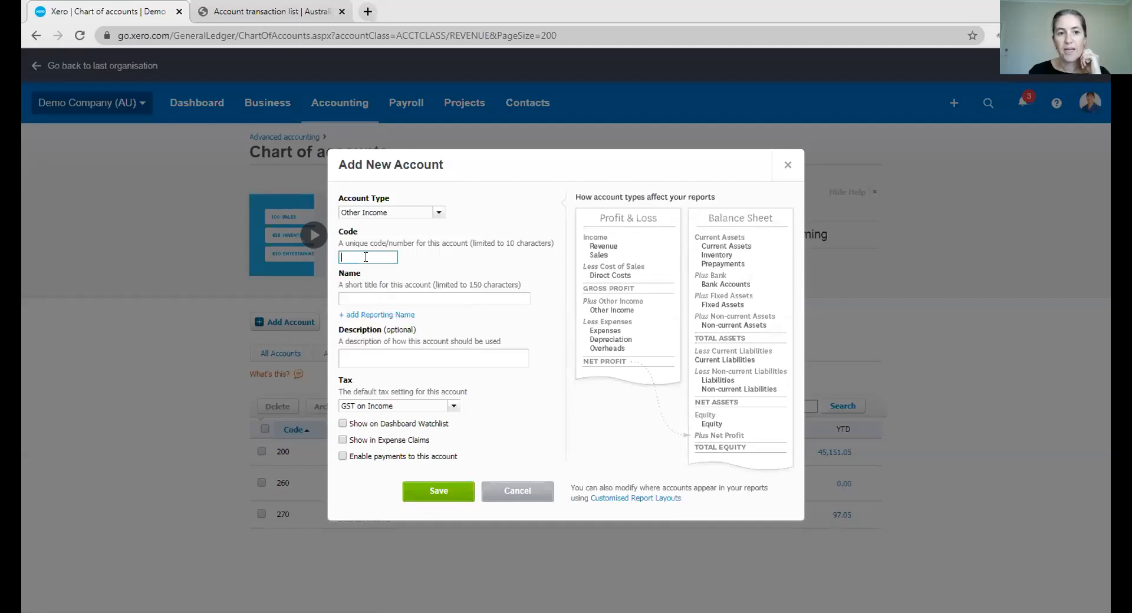
type("280")
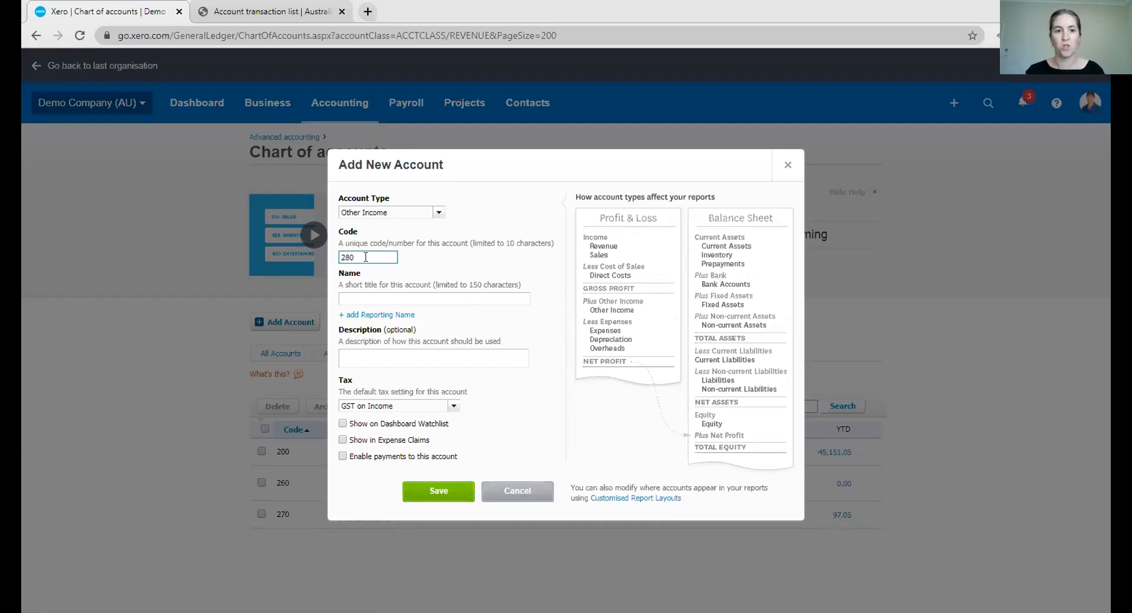
Name the new account Cash Flow Boost - Covid 19 and set its default tax to BAS Excluded.
left_click(407, 299)
type("Cash Flow Boost")
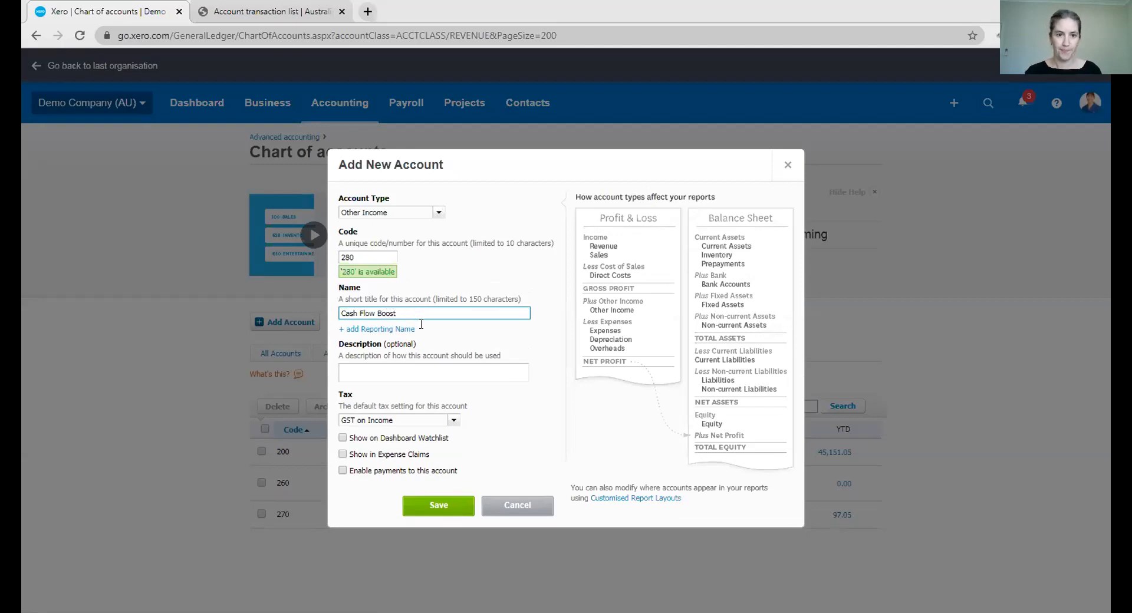
type(" - Cov")
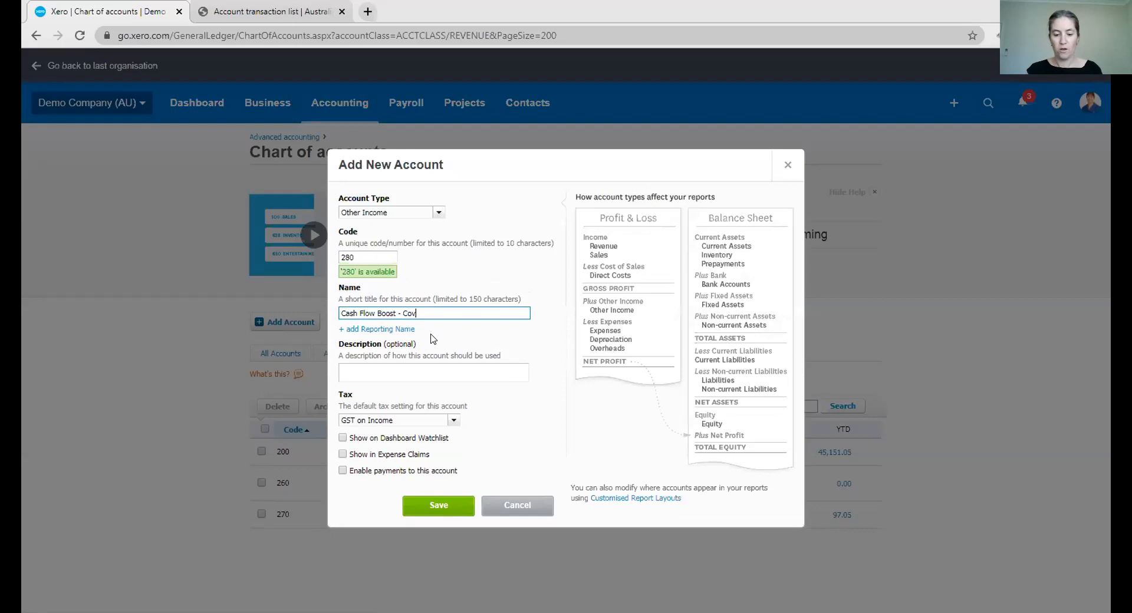
type("id 19")
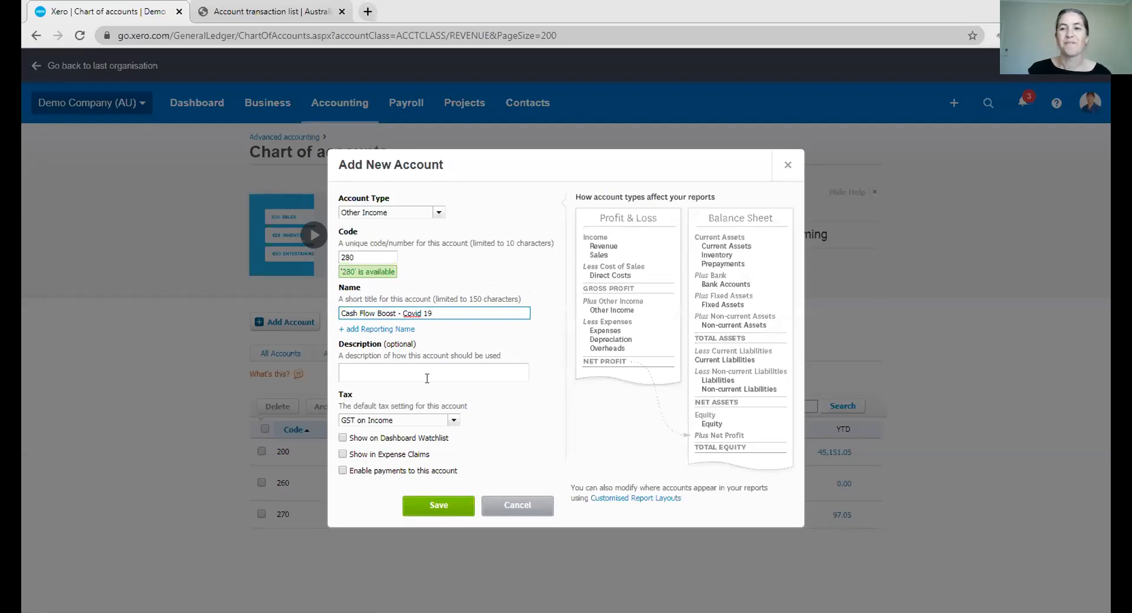
left_click(453, 421)
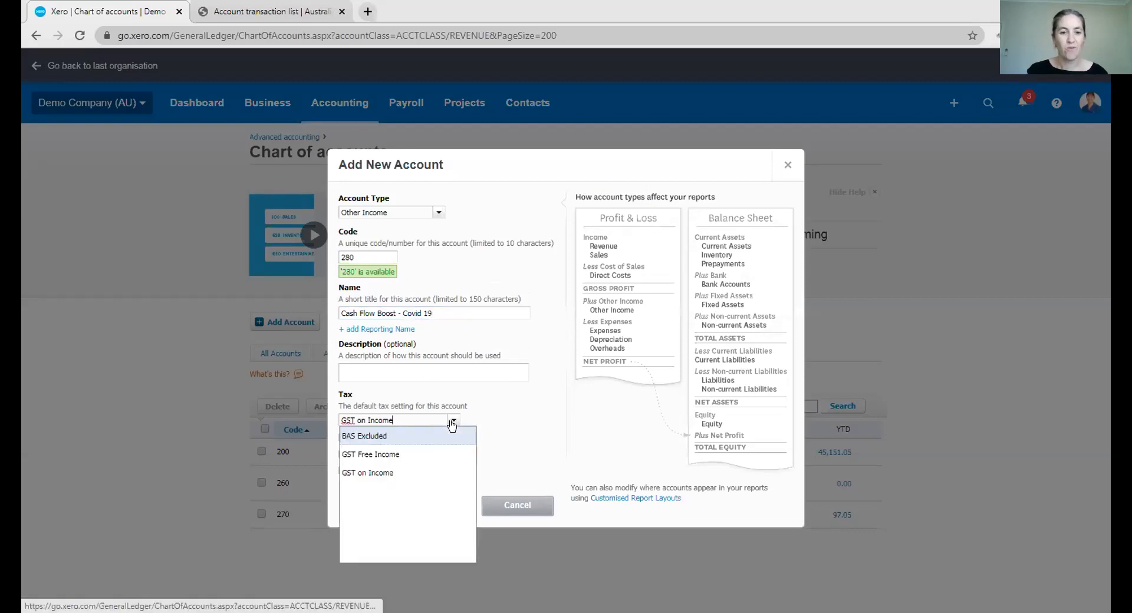
left_click(371, 437)
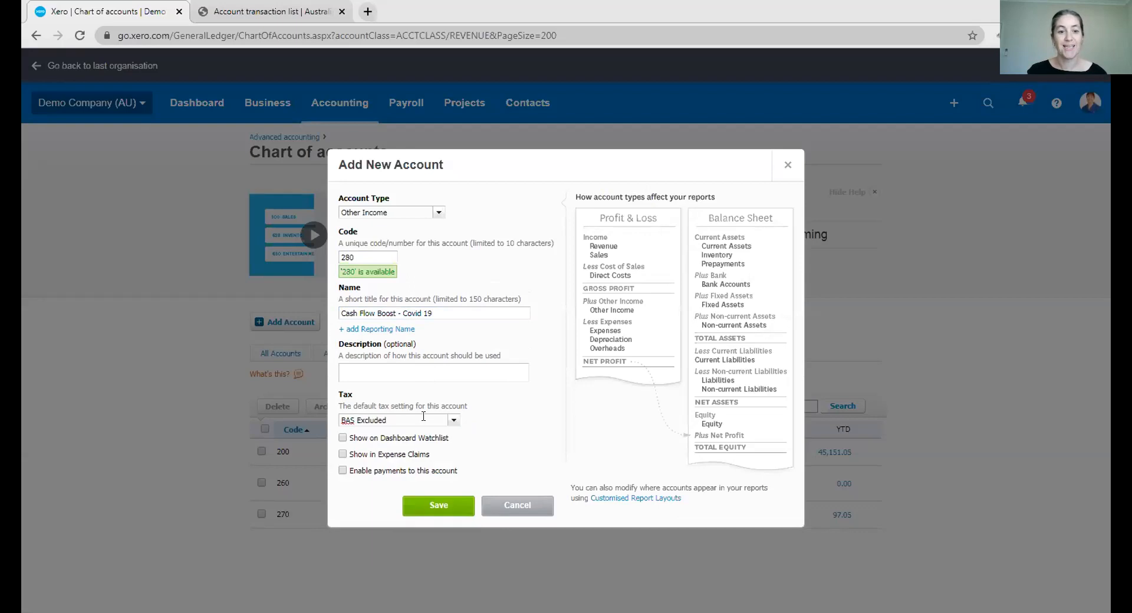
Enable payments to the new account and save it.
left_click(343, 471)
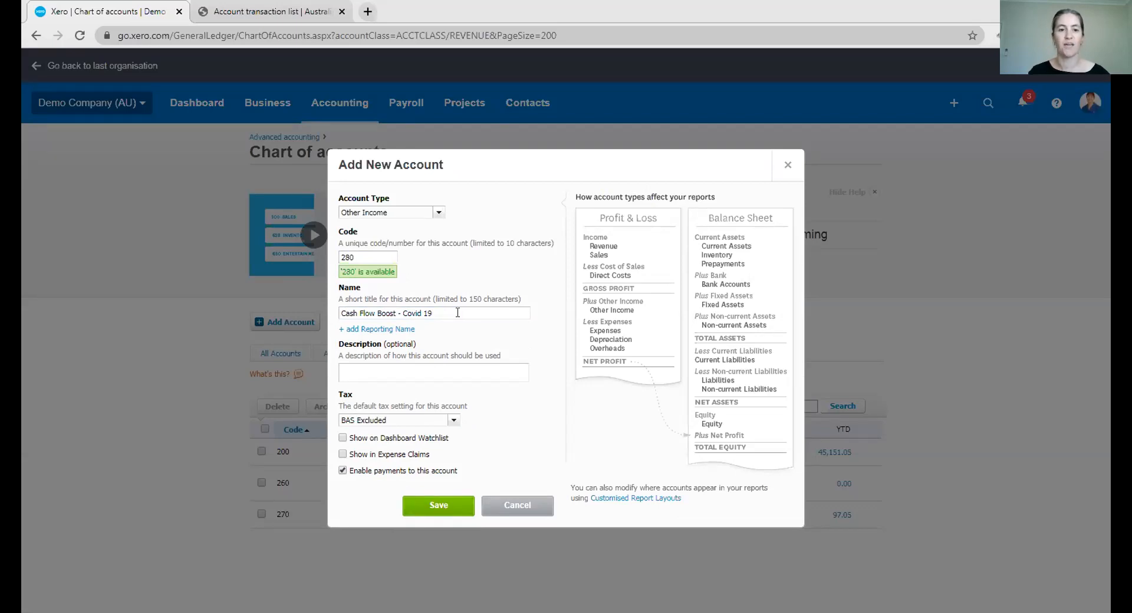
left_click(436, 505)
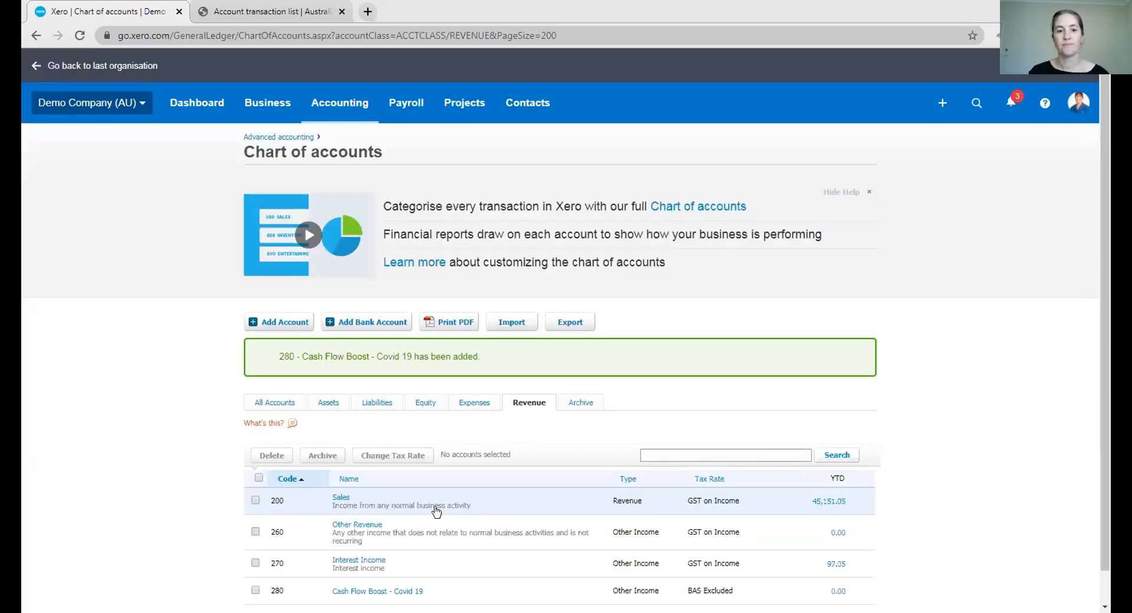
scroll(437, 511, "down", 1)
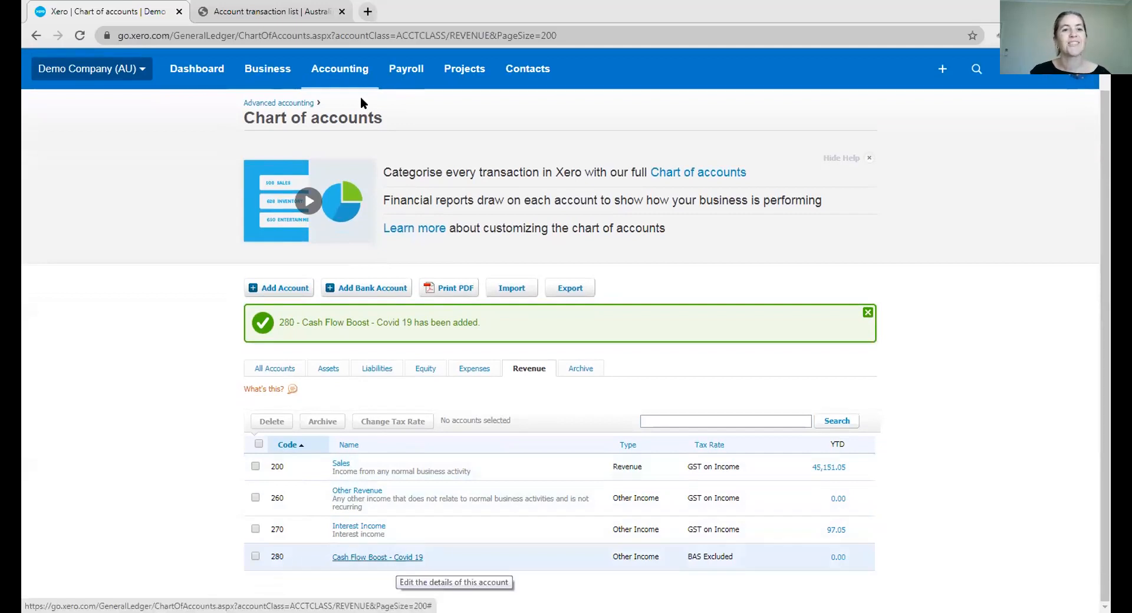
Go back to the bills to pay and open the Australian Taxation Office bill Jan -Mar 2020BAS.
left_click(277, 73)
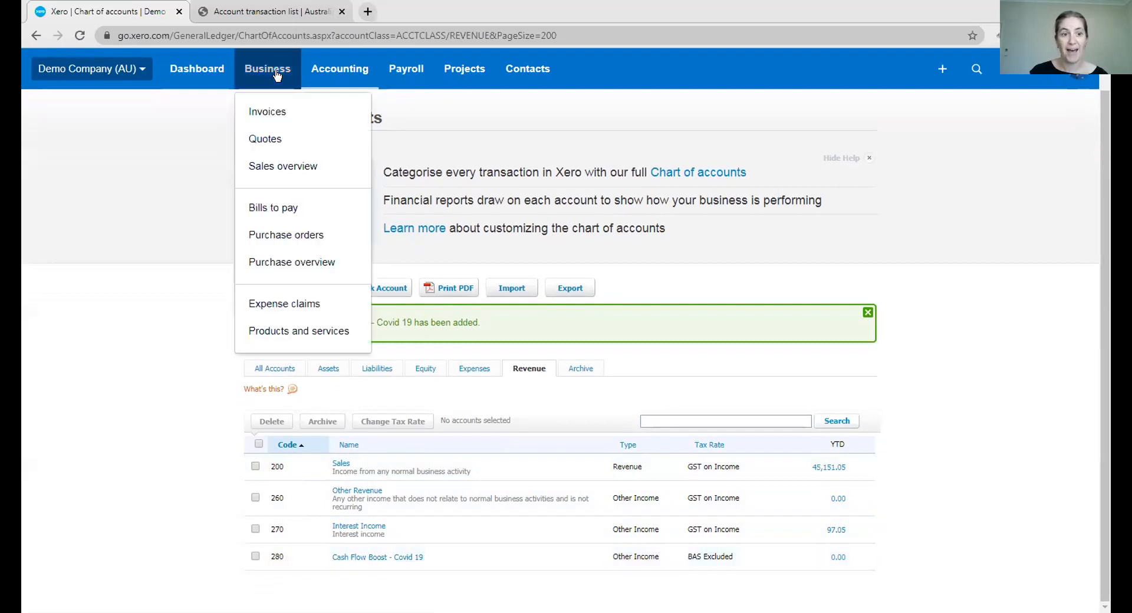
left_click(307, 210)
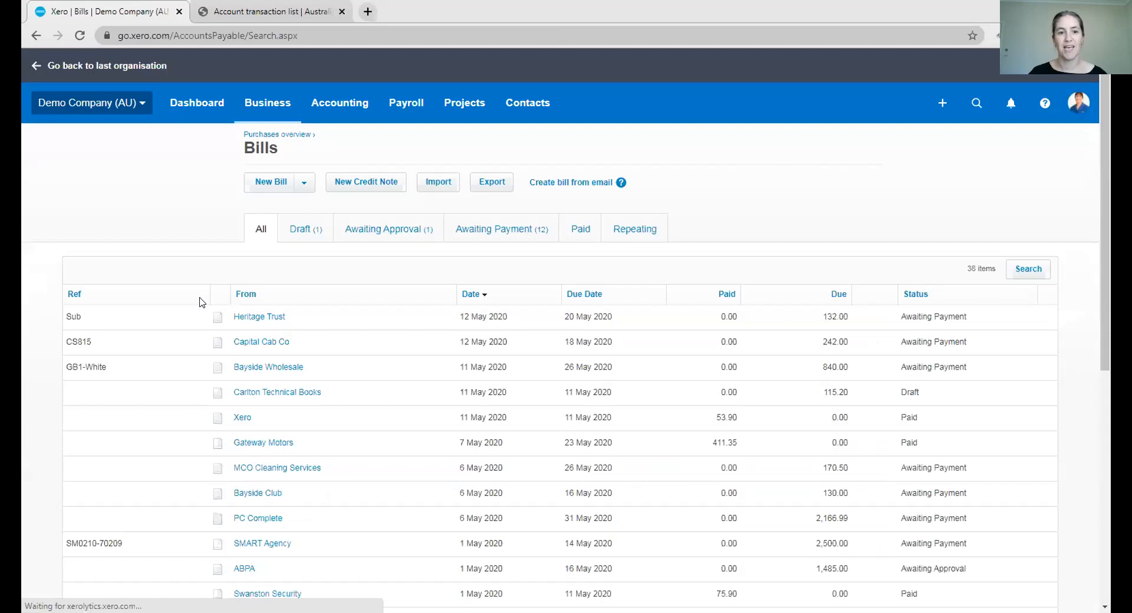
left_click(248, 295)
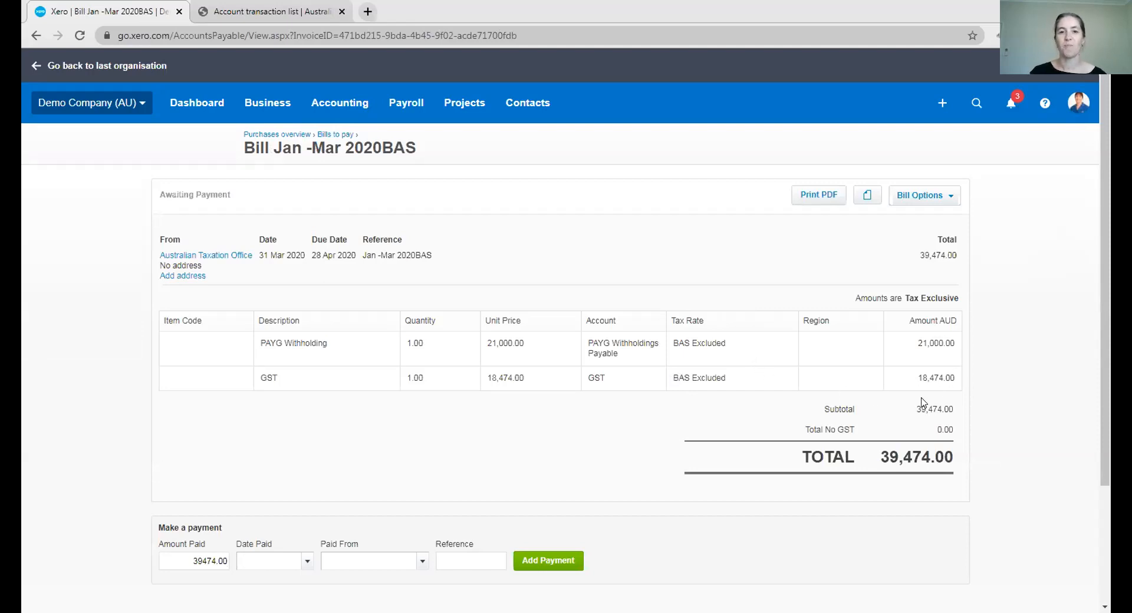
Using Example 1 in the Word document, date the bill payment 19 Apr 2020 and pay it from 280 - Cash Flow Boost - Covid 19.
key("alt+Tab")
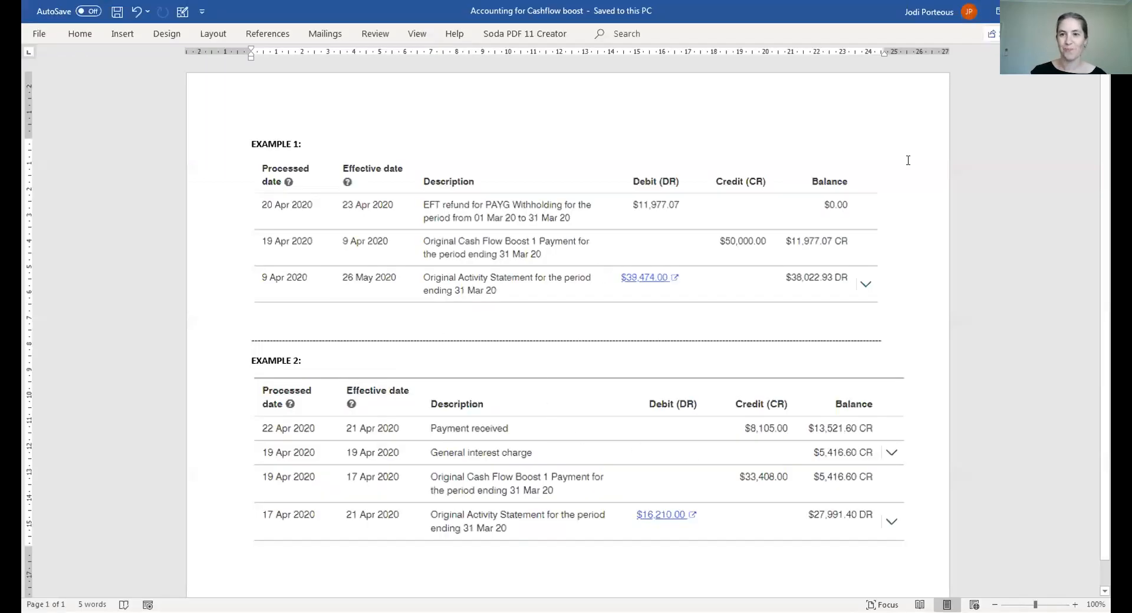
key("alt+Tab")
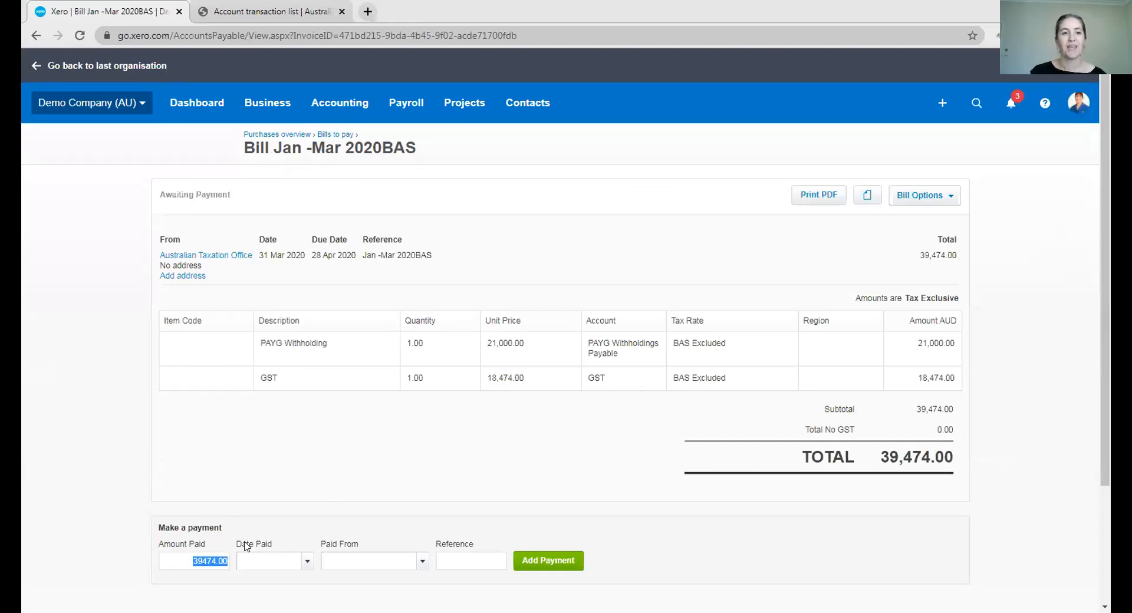
left_click(261, 561)
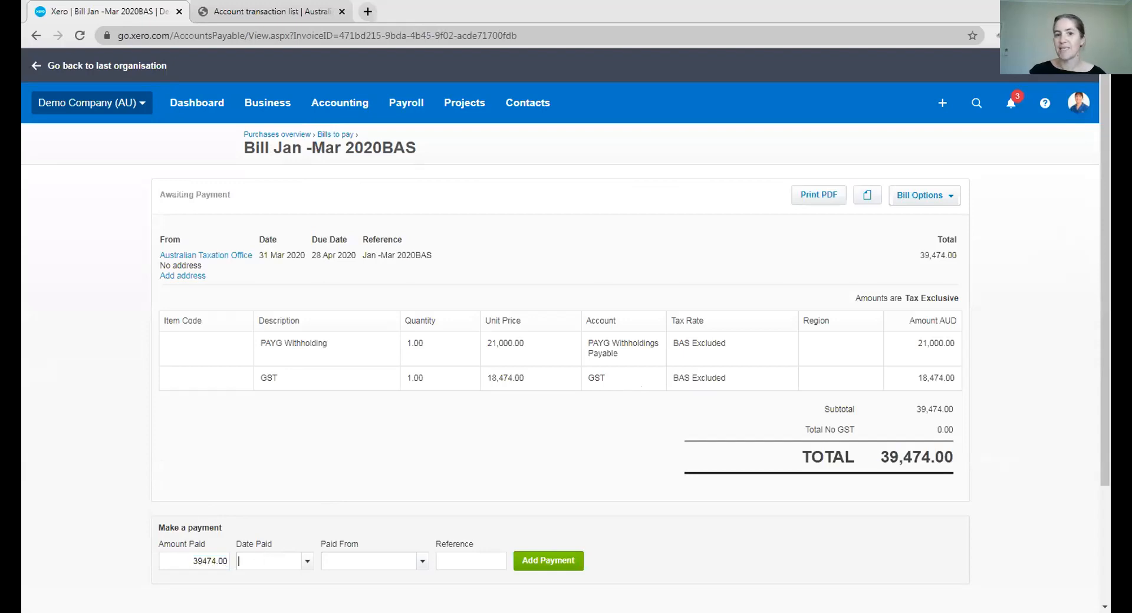
key("alt+Tab")
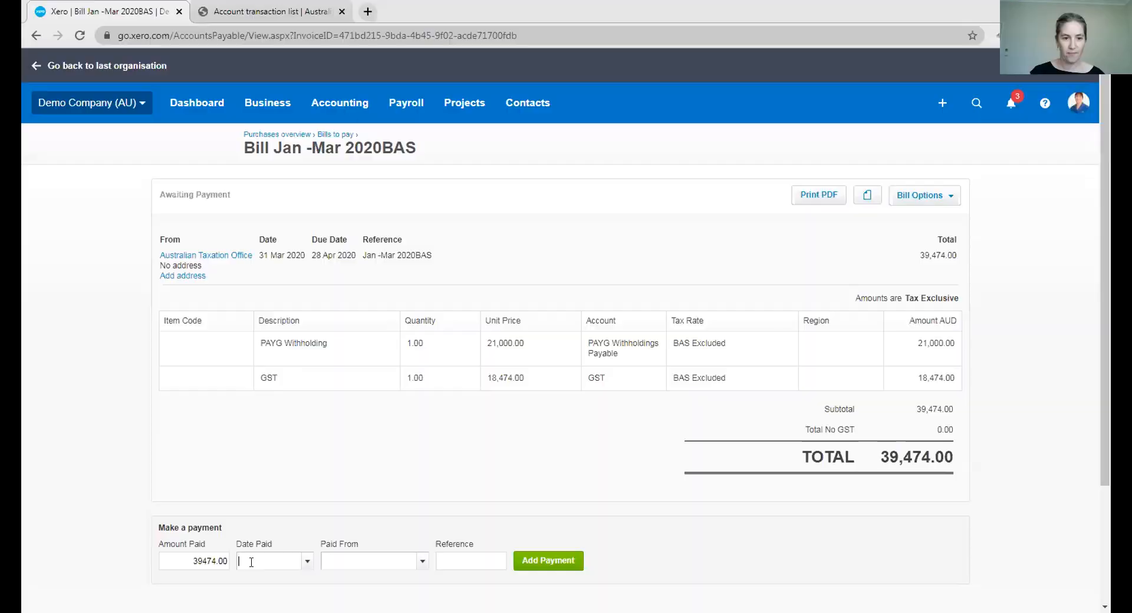
type("9/4/")
key("Tab")
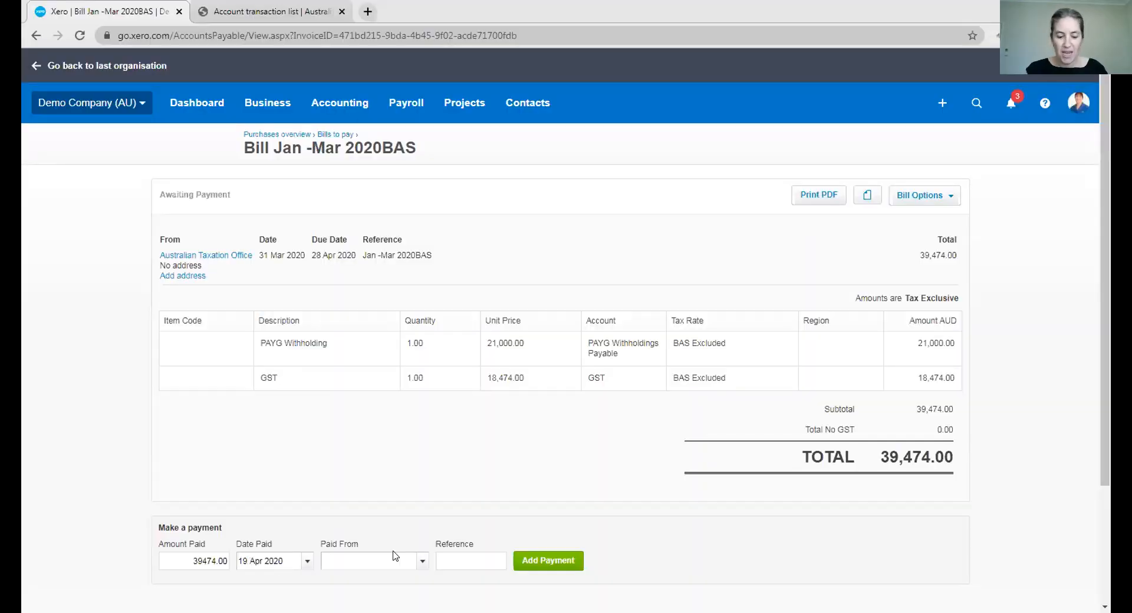
type("cash")
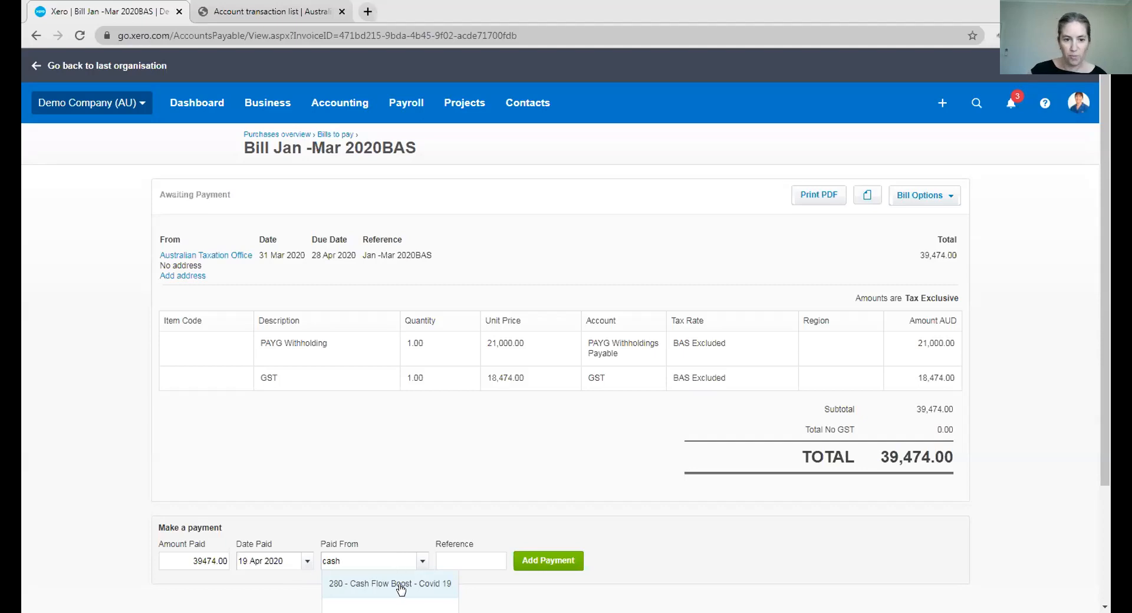
left_click(401, 586)
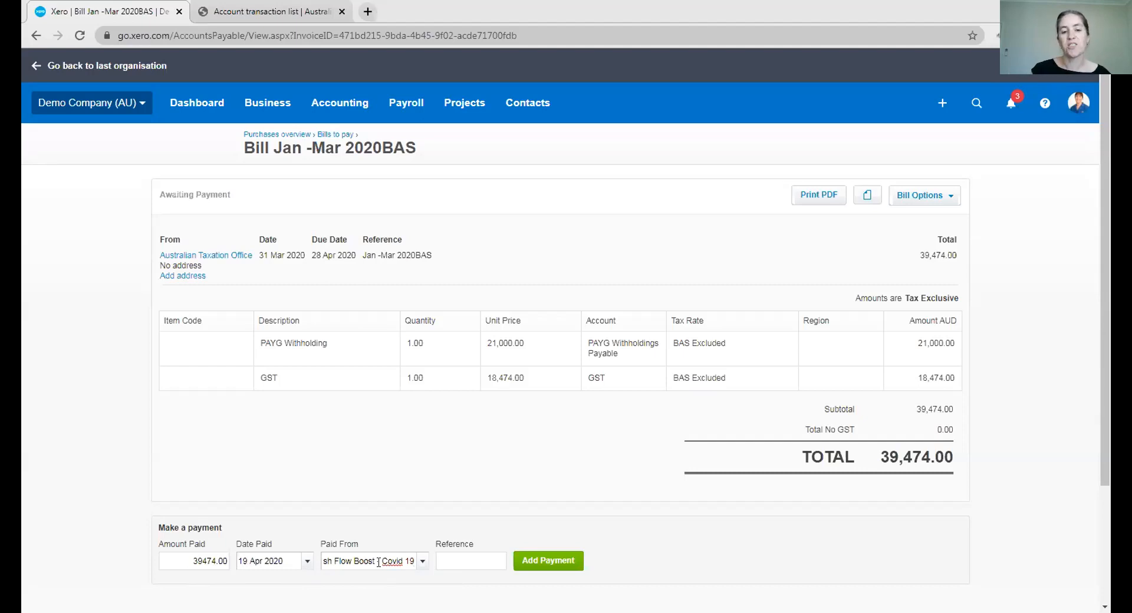
Give the bill payment the reference ATO bas cashflow boost and record the payment.
left_click(476, 562)
type("ATO ")
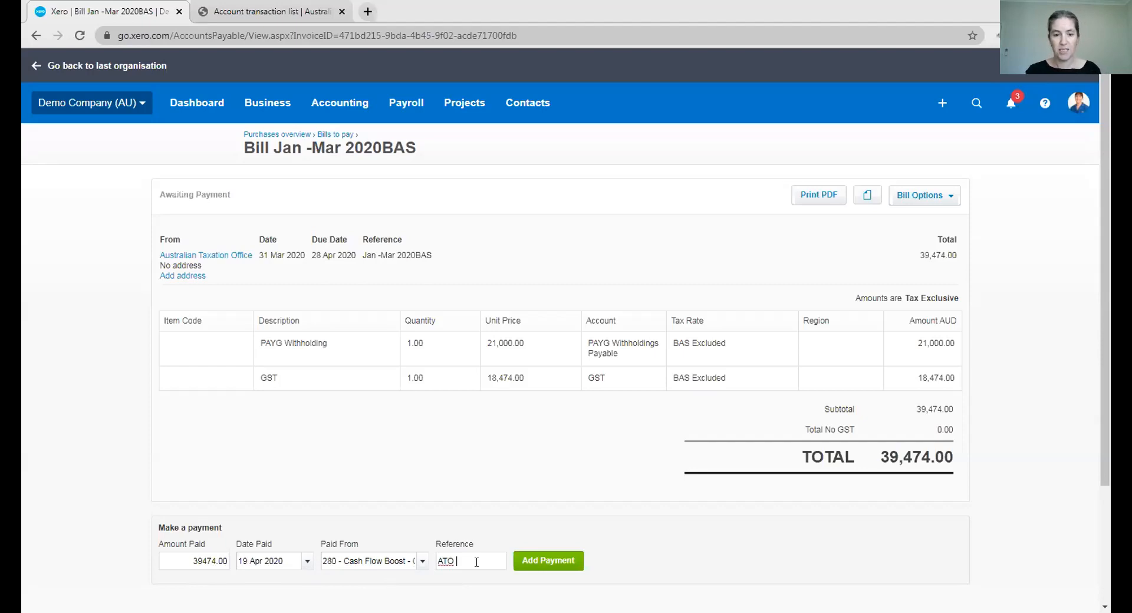
type("bas cashflow boost")
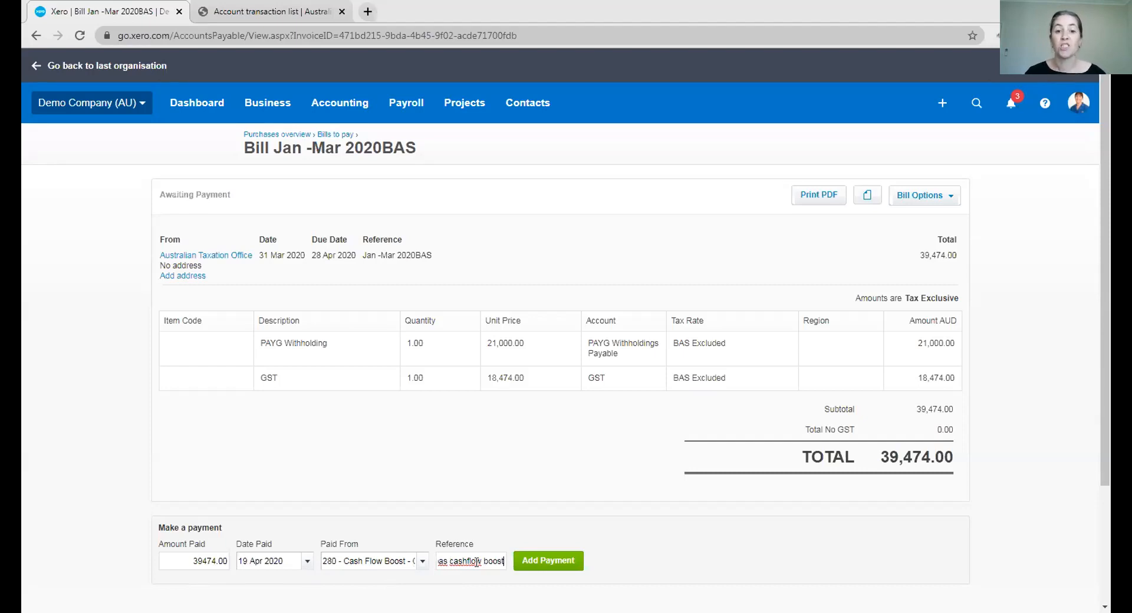
left_click(539, 563)
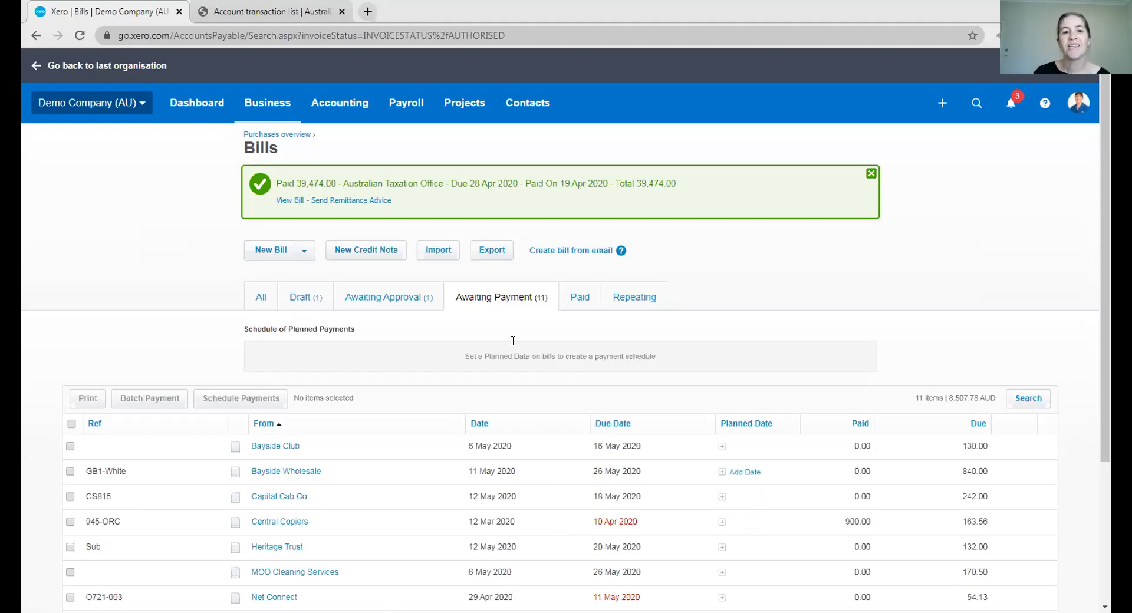
Run the Profit and Loss report for Last Month and compare its cash flow boost income with Example 1 in the Word document.
left_click(346, 100)
left_click(407, 401)
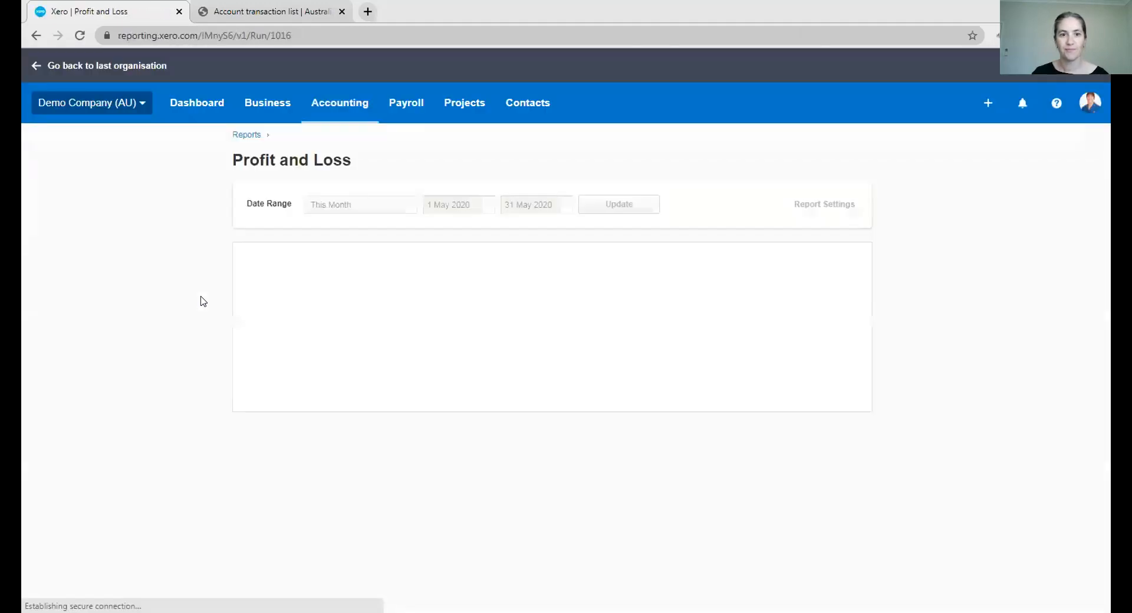
left_click(405, 208)
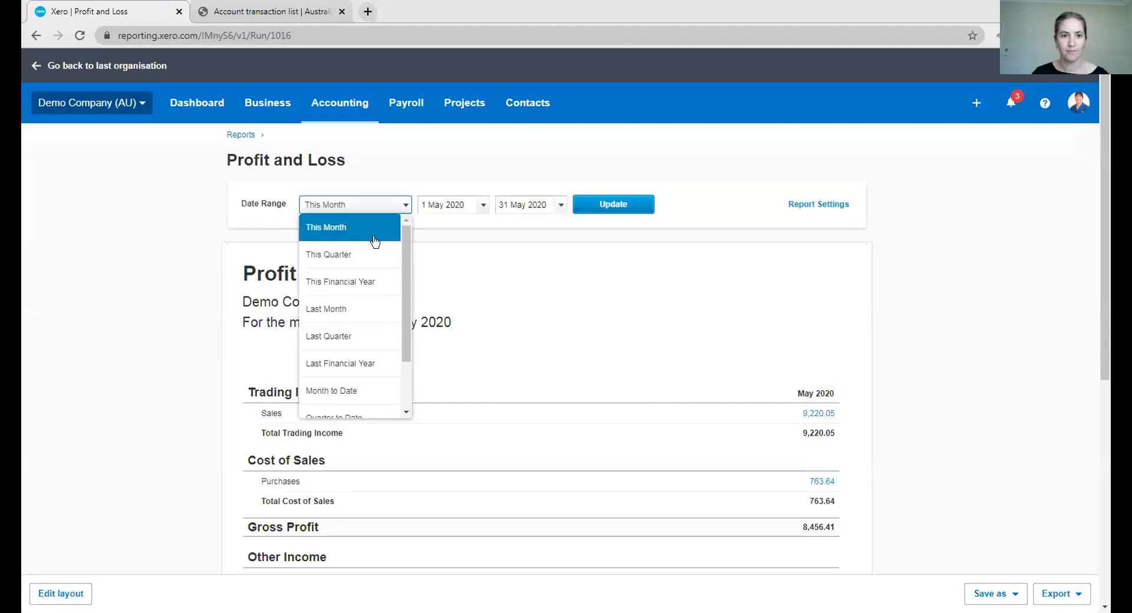
left_click(365, 312)
left_click(607, 206)
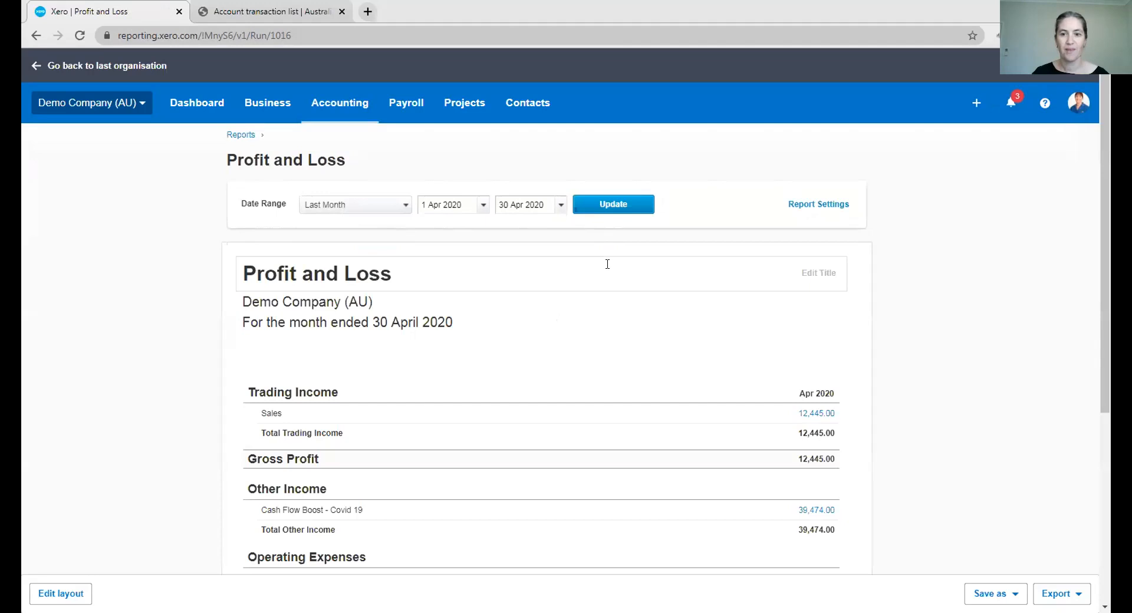
scroll(608, 264, "down", 2)
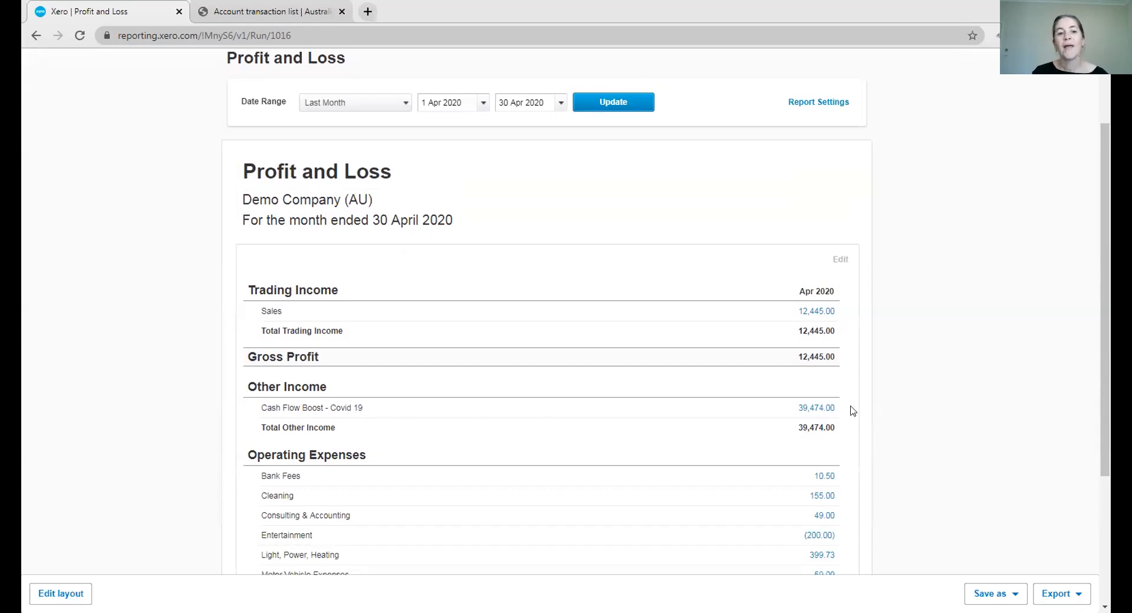
scroll(853, 411, "up", 2)
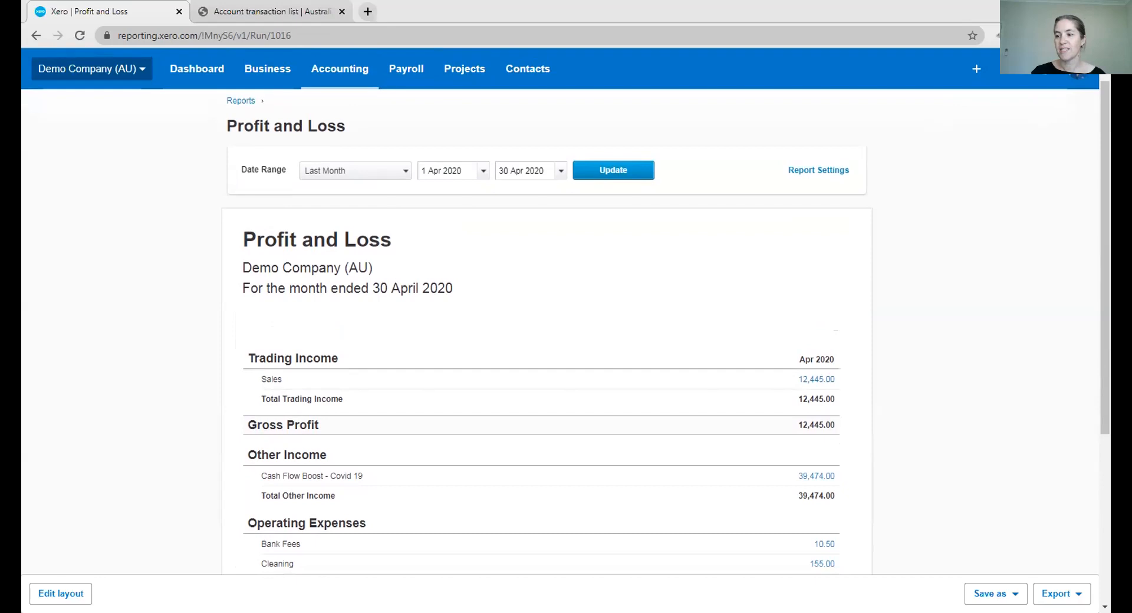
key("alt+Tab")
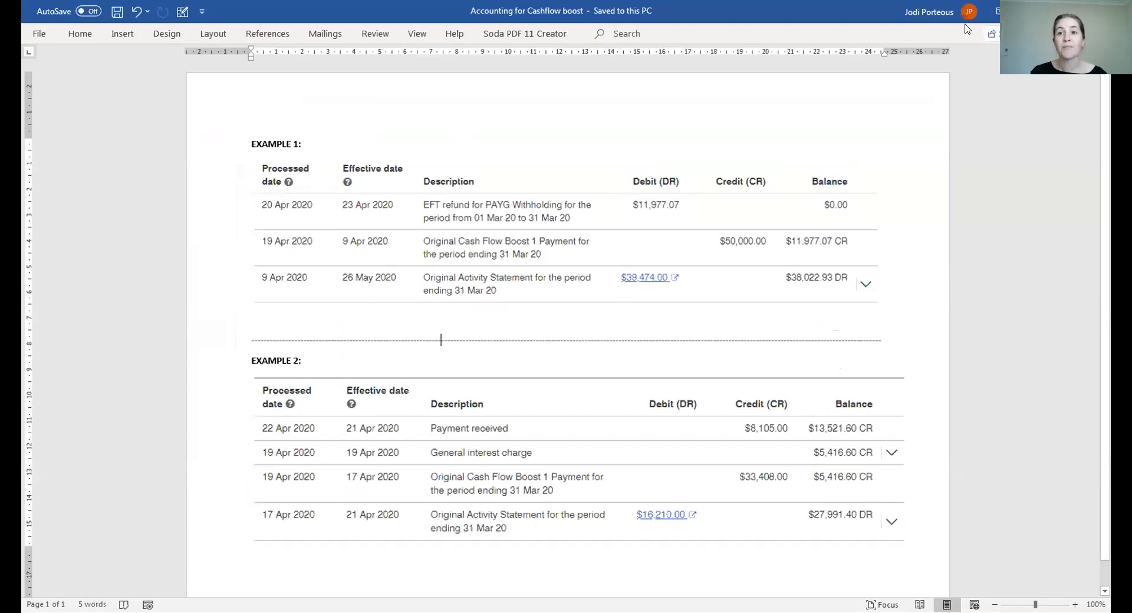
key("alt+Tab")
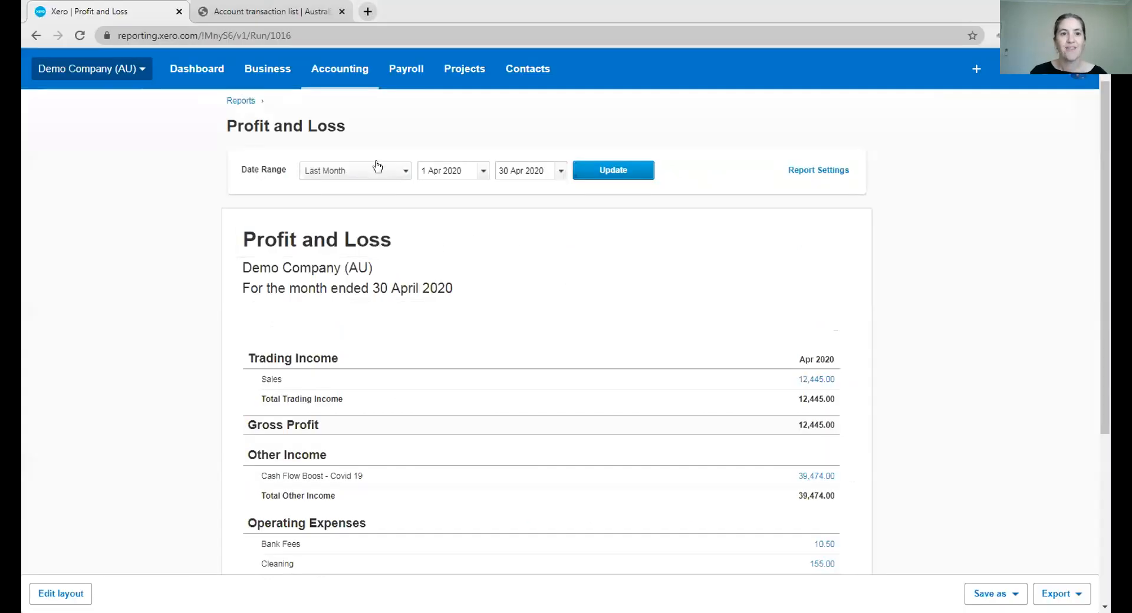
Open the reconciliation of the Business Bank Account and find the 6 May 2020 deposit of 2,000.00 from Jakaranda Maple Systems.
left_click(203, 71)
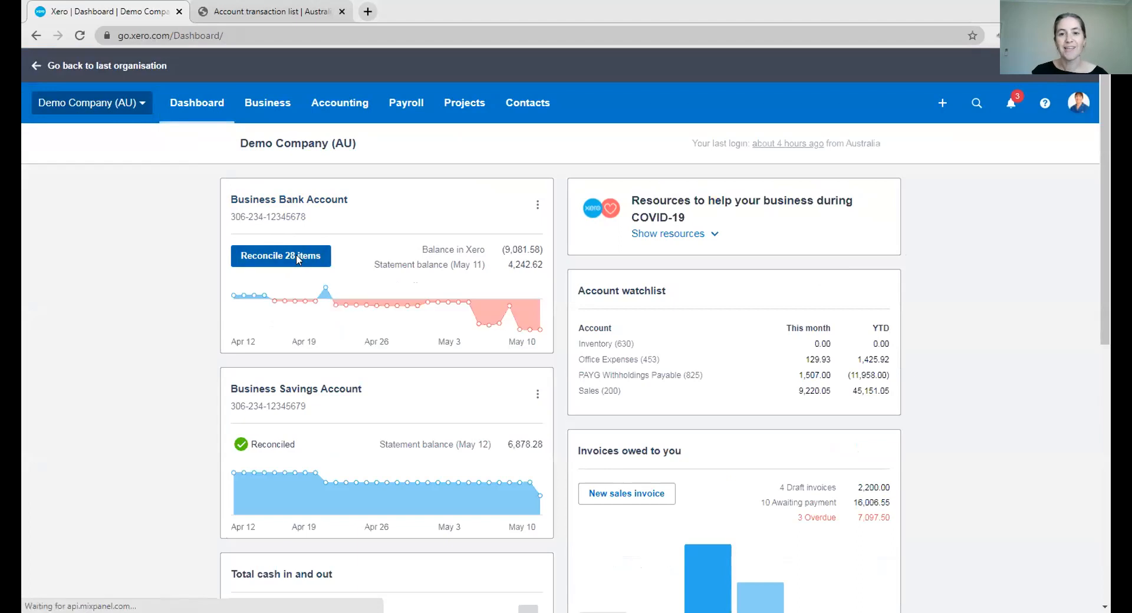
left_click(299, 257)
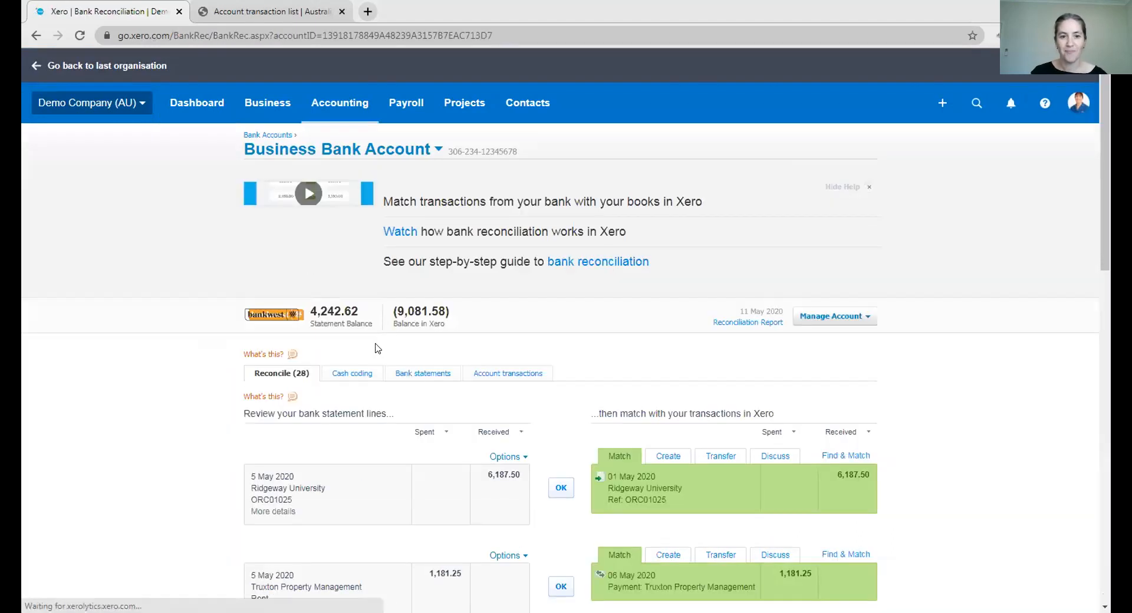
scroll(494, 397, "down", 3)
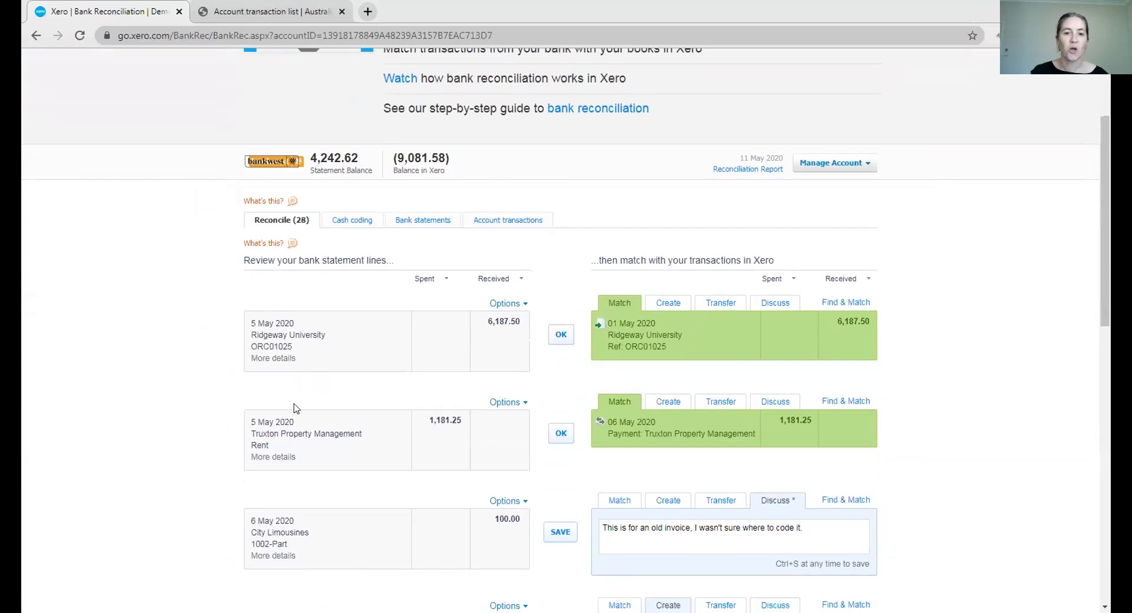
scroll(405, 441, "down", 8)
scroll(503, 450, "down", 2)
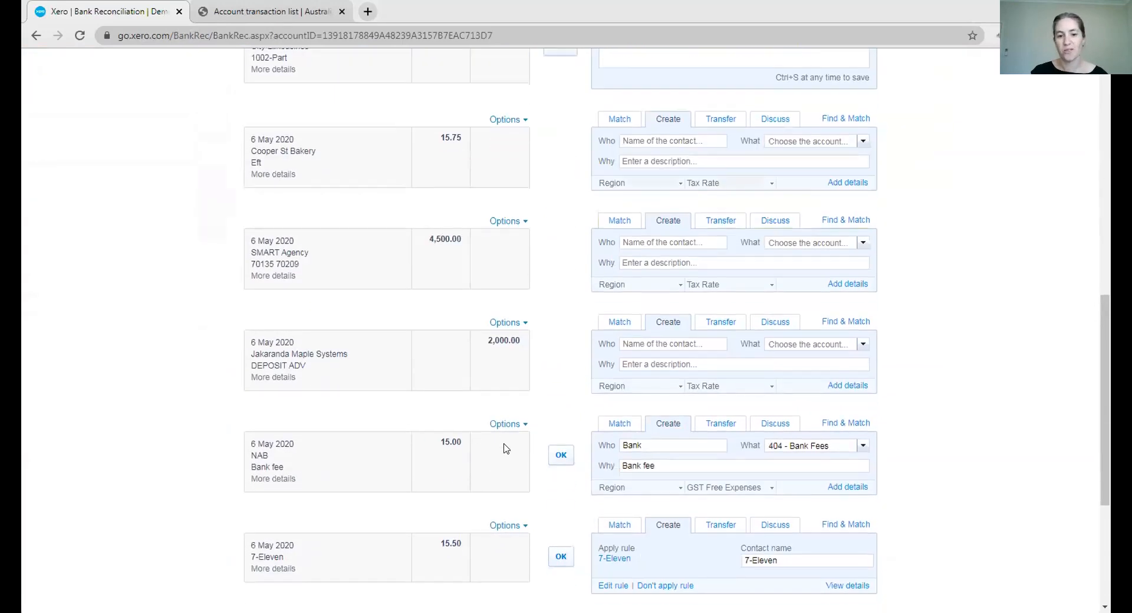
scroll(504, 450, "up", 9)
scroll(504, 449, "up", 4)
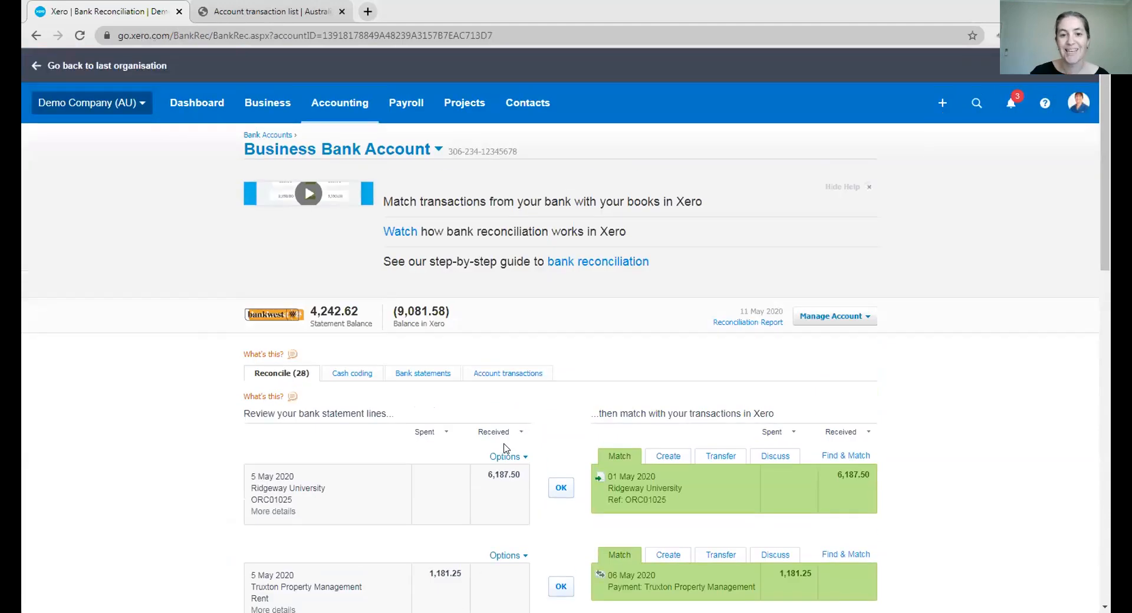
scroll(505, 448, "down", 11)
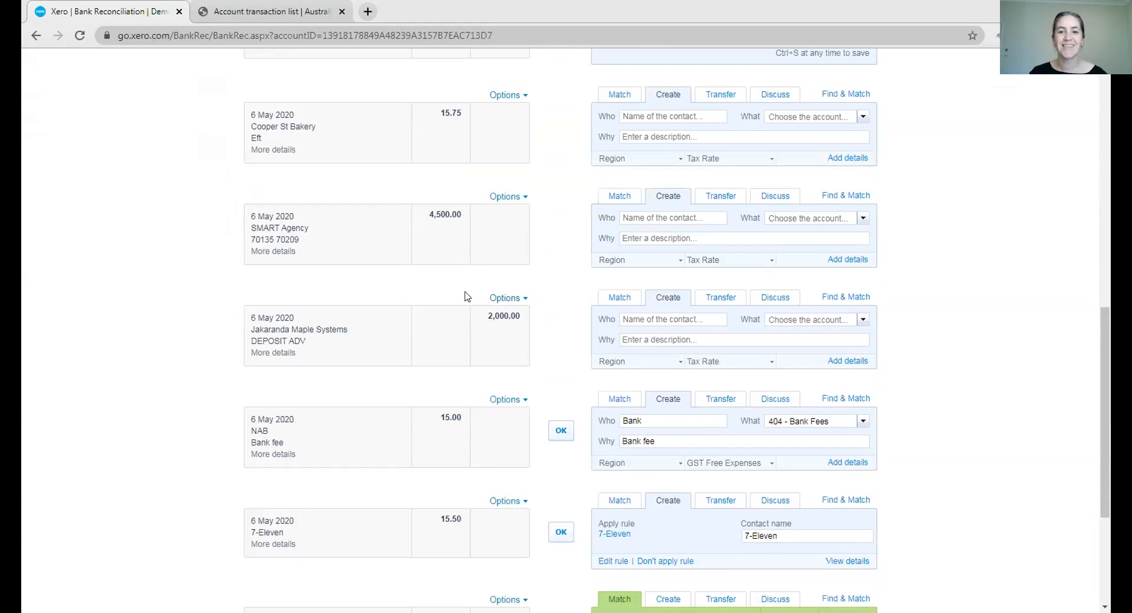
Code the 2,000.00 Jakaranda Maple Systems deposit to contact ATO and account 280 - Cash Flow Boost - Covid 19.
left_click(637, 315)
type("ATO")
left_click(648, 335)
left_click(799, 316)
type("cash")
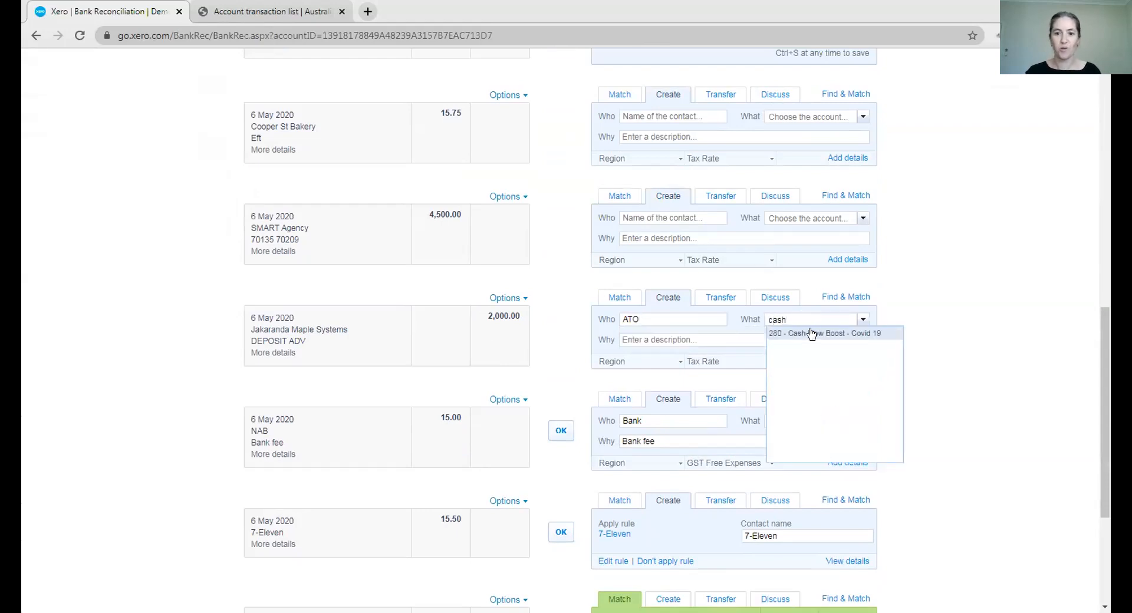
left_click(809, 332)
Describe the 2,000.00 deposit as ATO BAS refund and reconcile it.
left_click(689, 341)
type("AT")
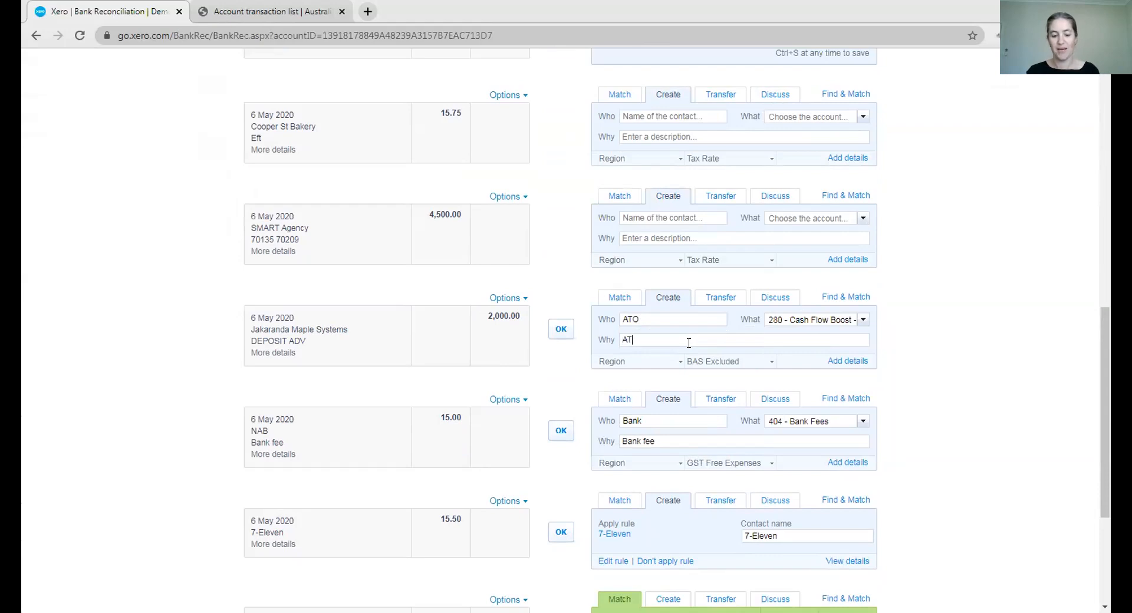
type("O BAS refund")
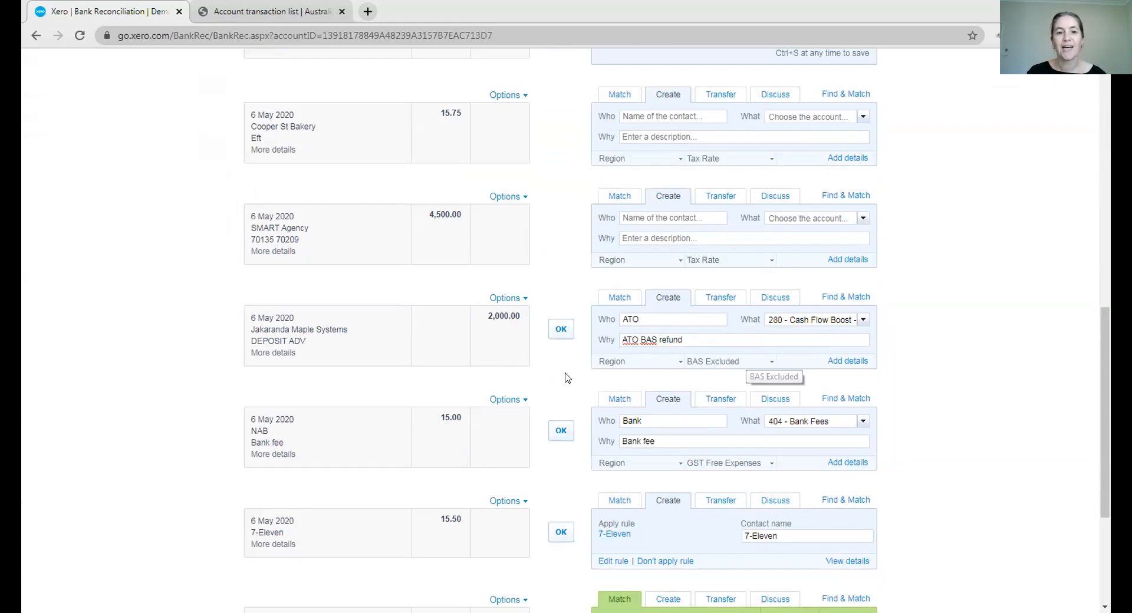
left_click(556, 328)
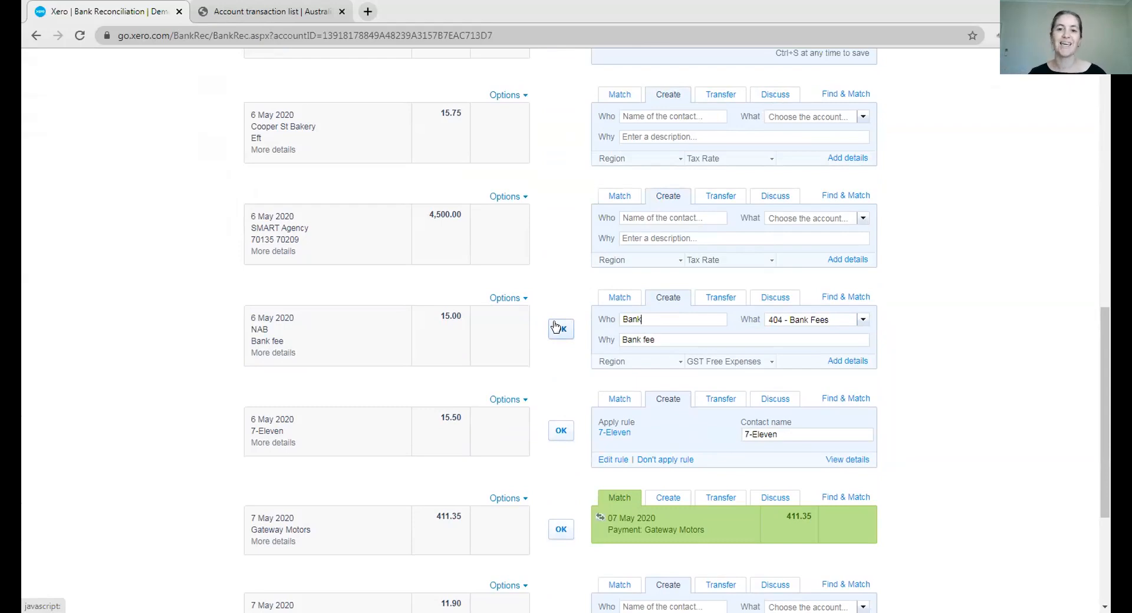
scroll(554, 328, "up", 10)
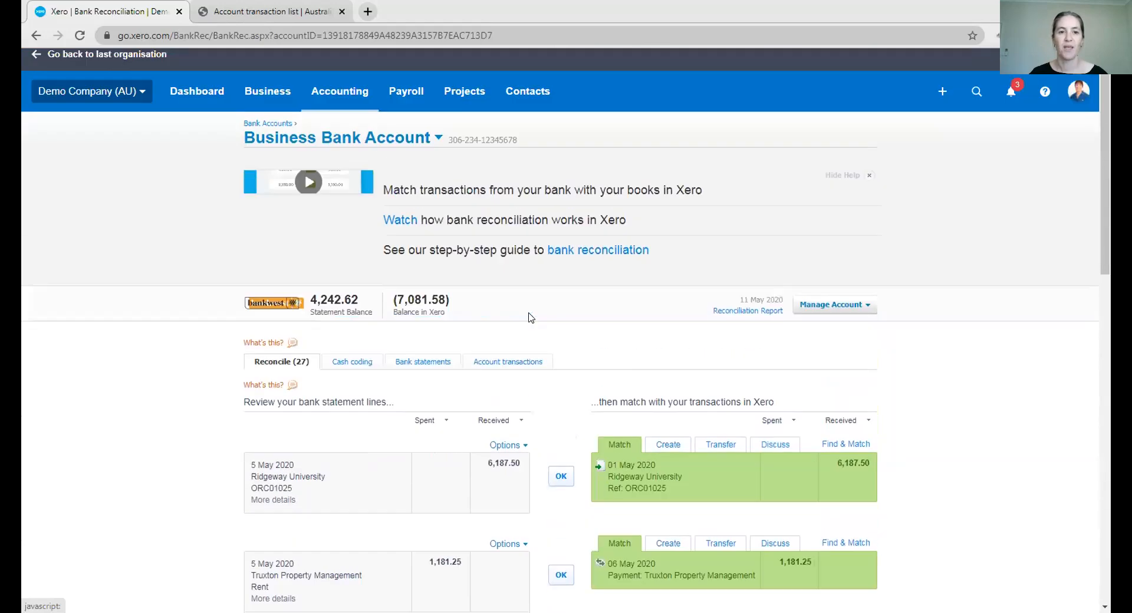
left_click(335, 105)
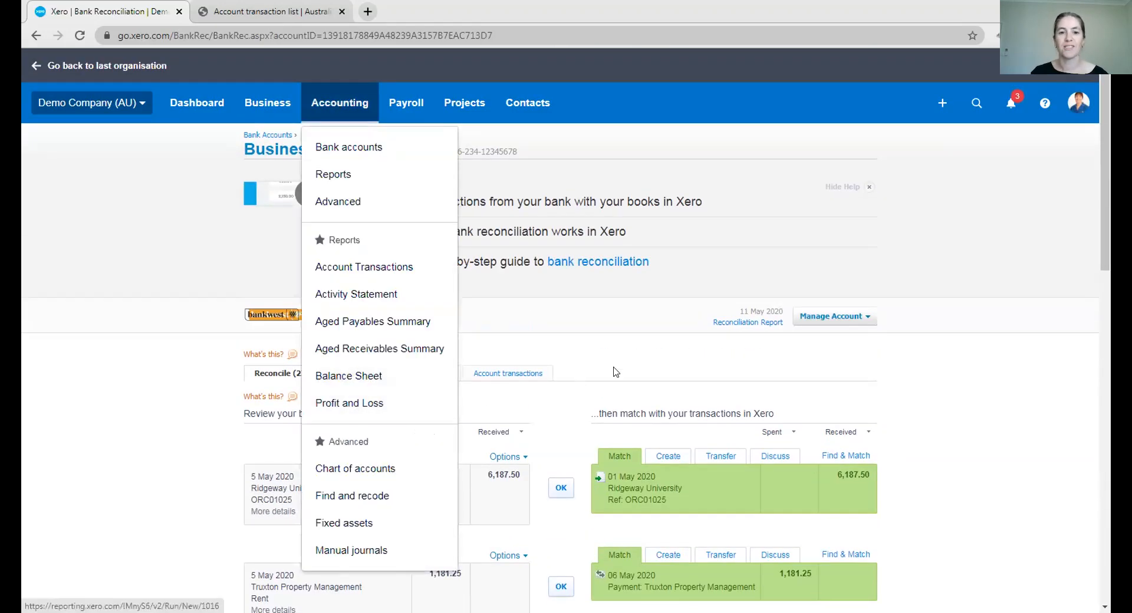
left_click(656, 358)
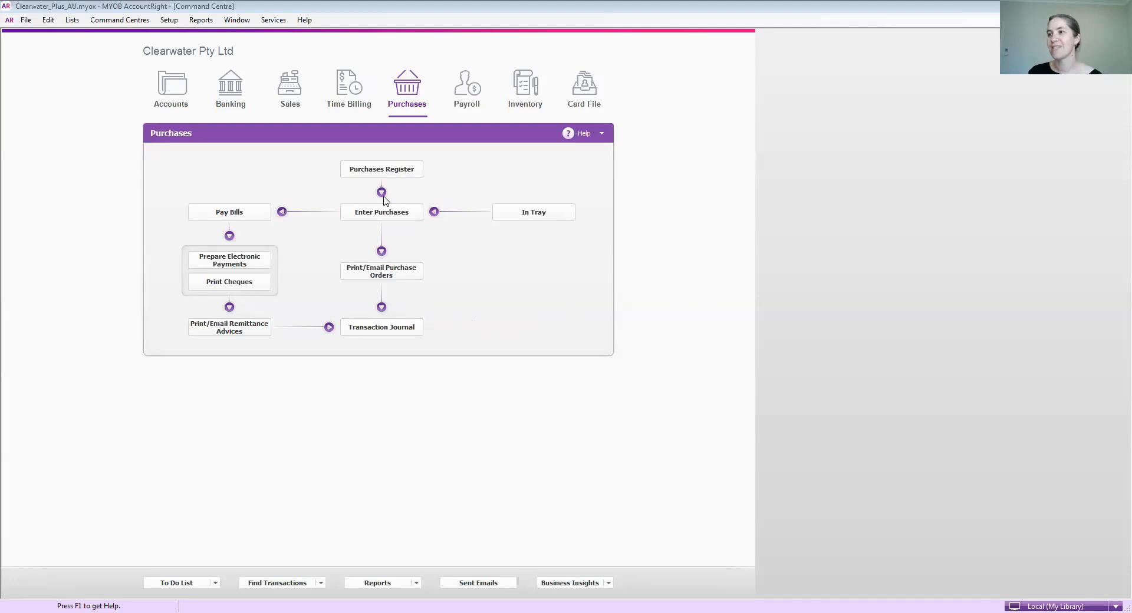
In MYOB AccountRight, list the Purchases Register from 31/03/2020 to check for the Australian Taxation office BAS bill, and close the register.
left_click(382, 170)
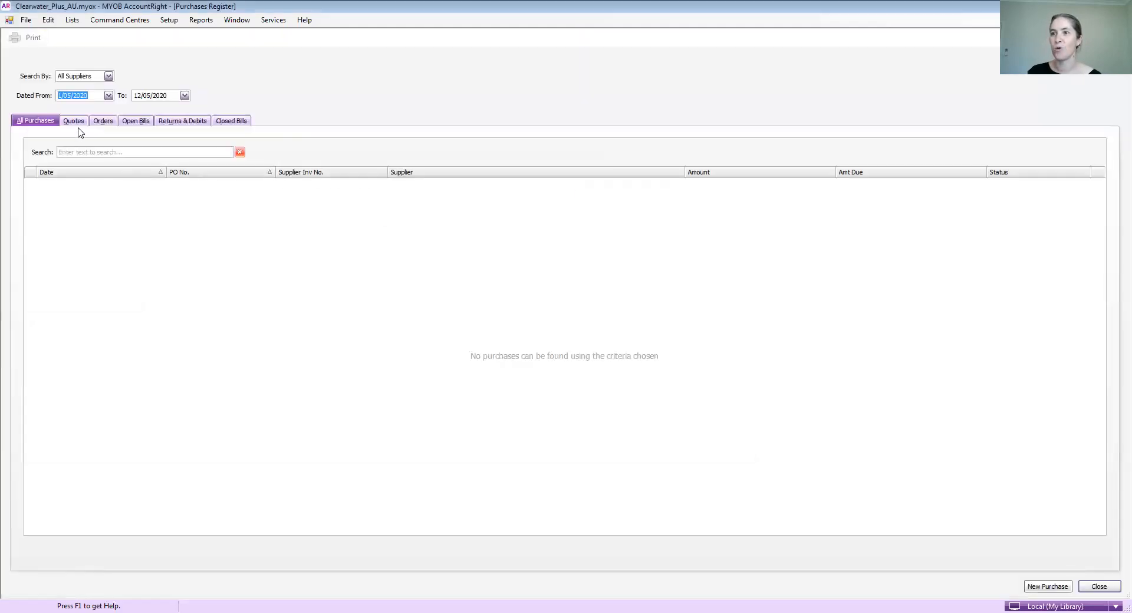
type("1/04/")
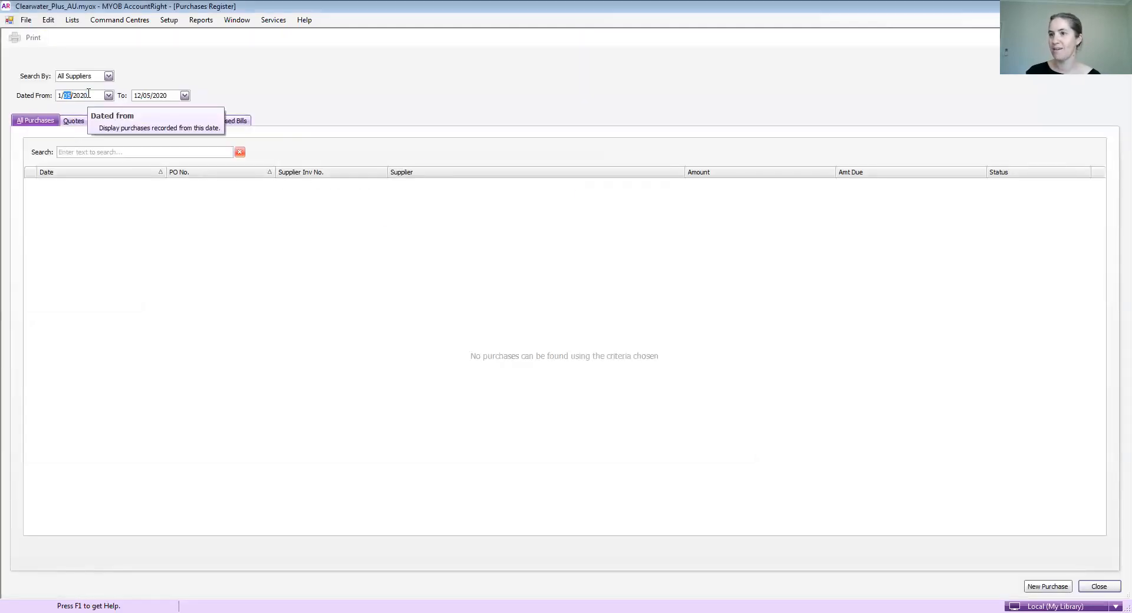
type("20")
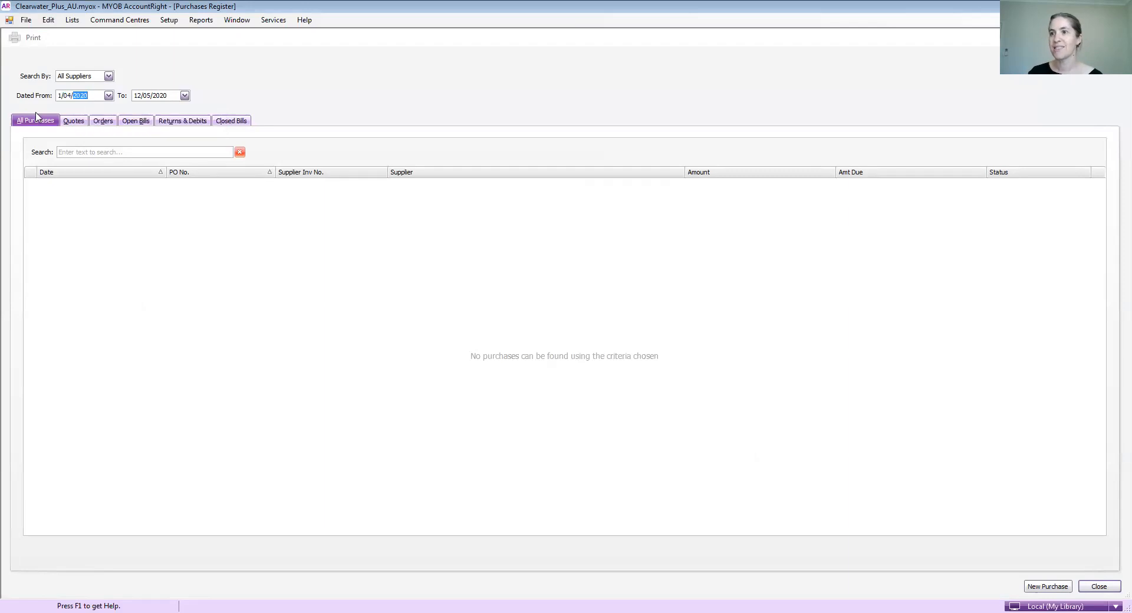
double_click(98, 95)
type("31/03/20")
key("Tab")
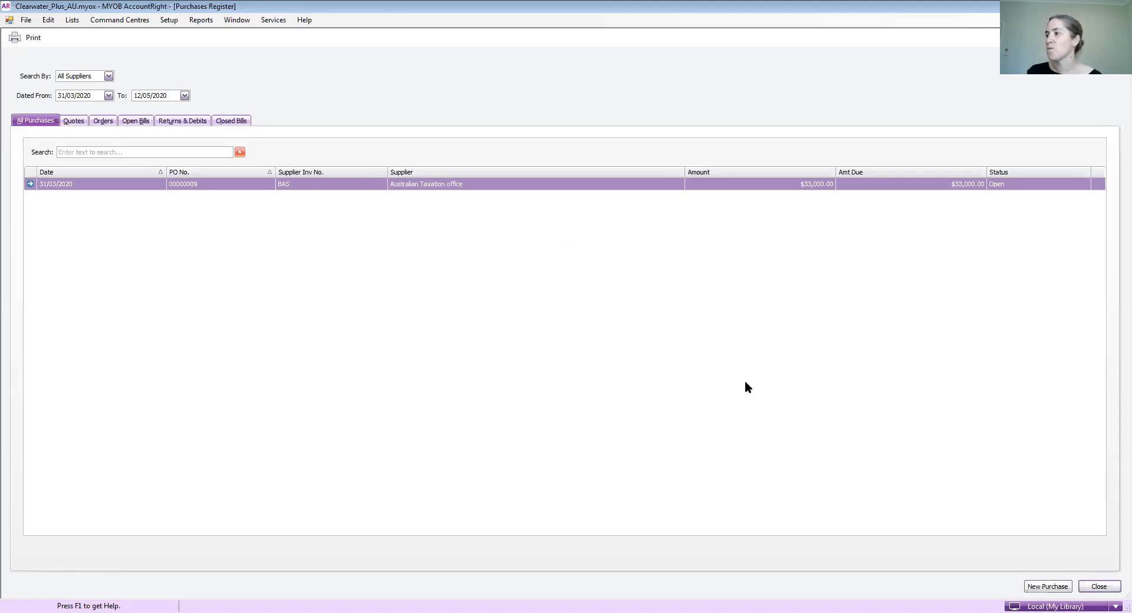
left_click(1100, 587)
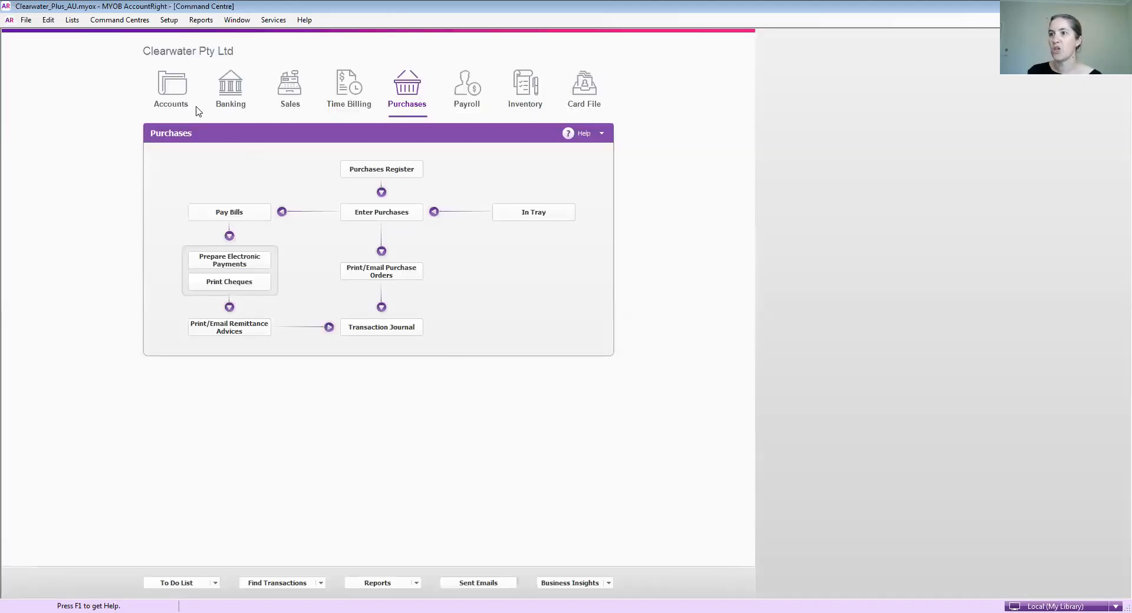
Open the Accounts List and show only the income accounts.
left_click(165, 91)
left_click(368, 170)
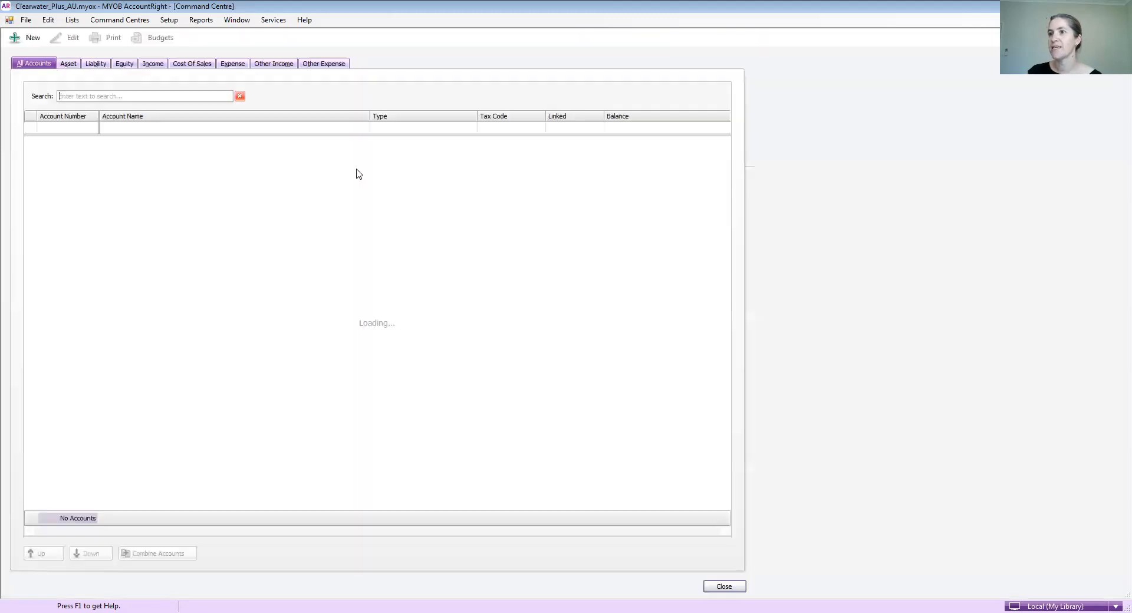
left_click(148, 64)
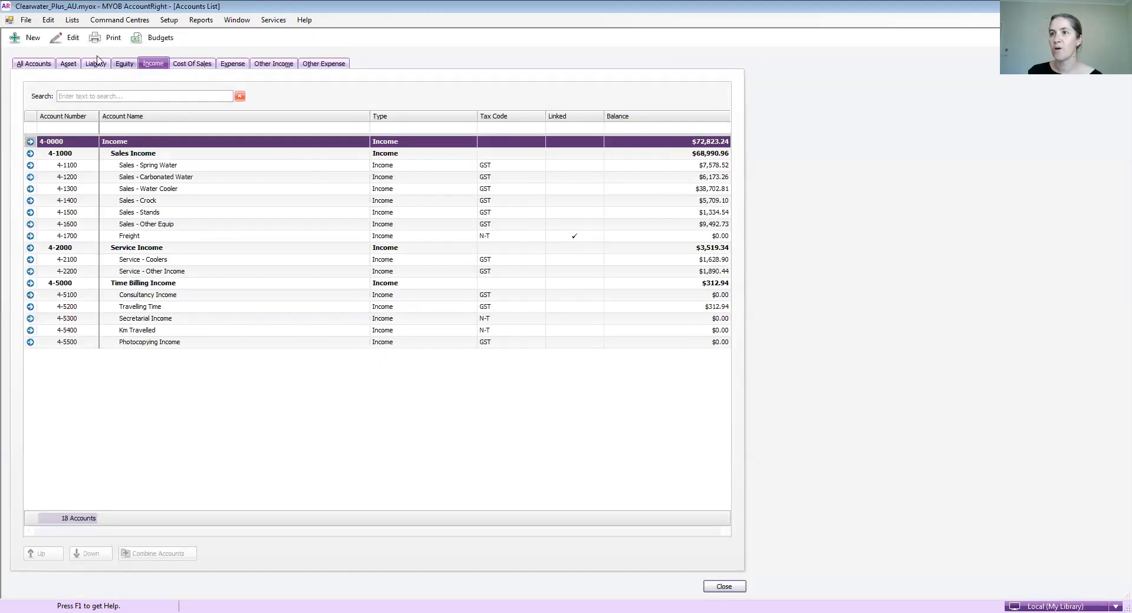
left_click(25, 37)
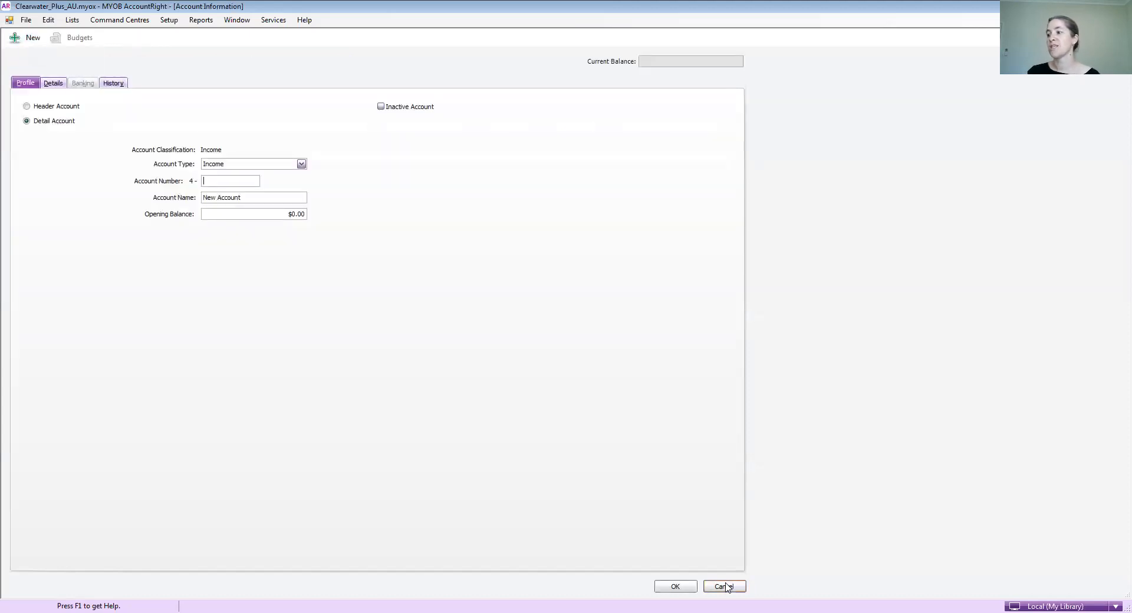
left_click(724, 586)
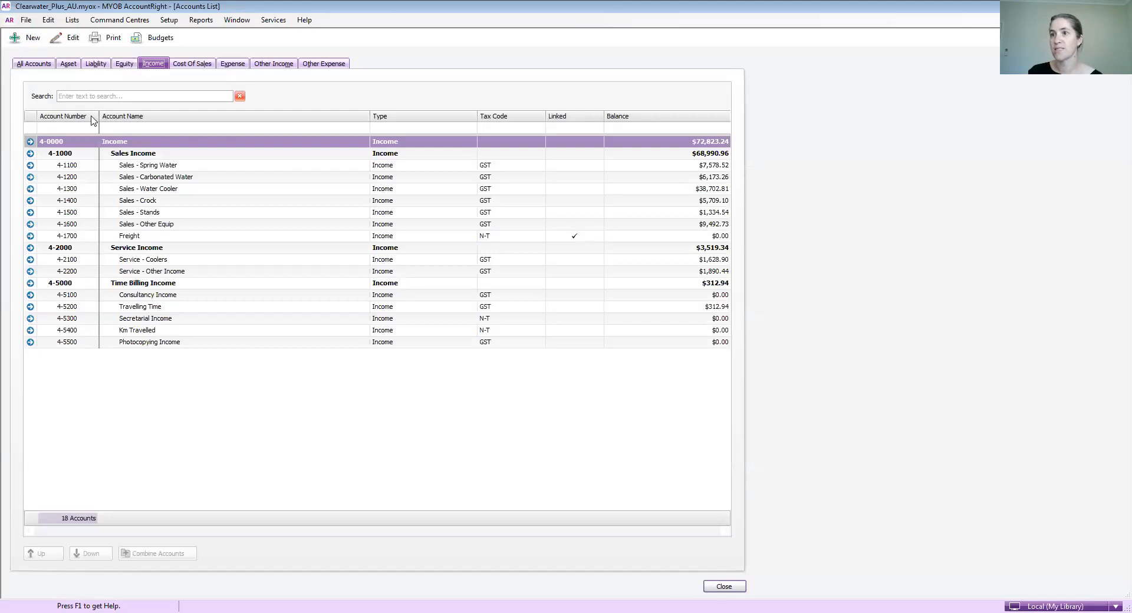
Set up a new income detail account with number 4-6000 and the name Cashflow boost - covid 19.
left_click(33, 36)
type("60")
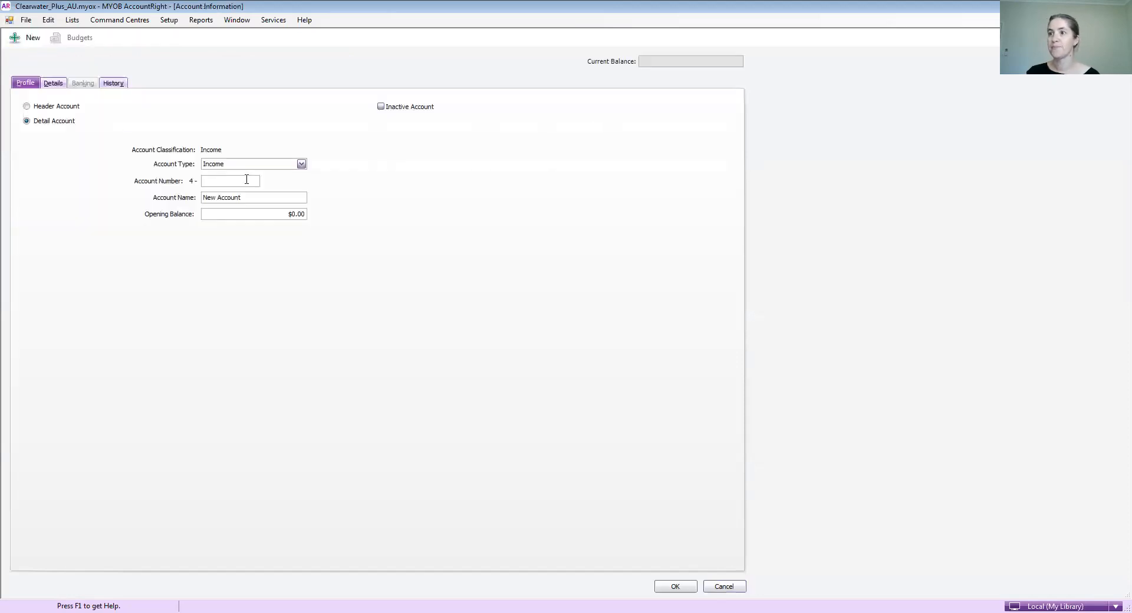
type("00")
key("Tab")
type("Cashb")
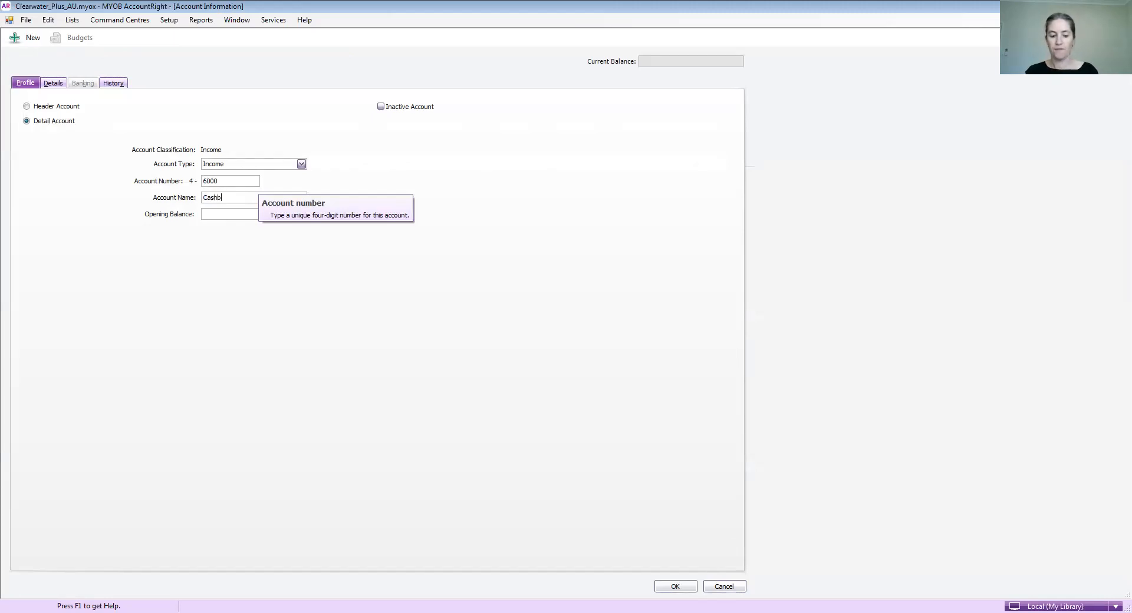
type("low nboost")
key("Tab")
type("- covid")
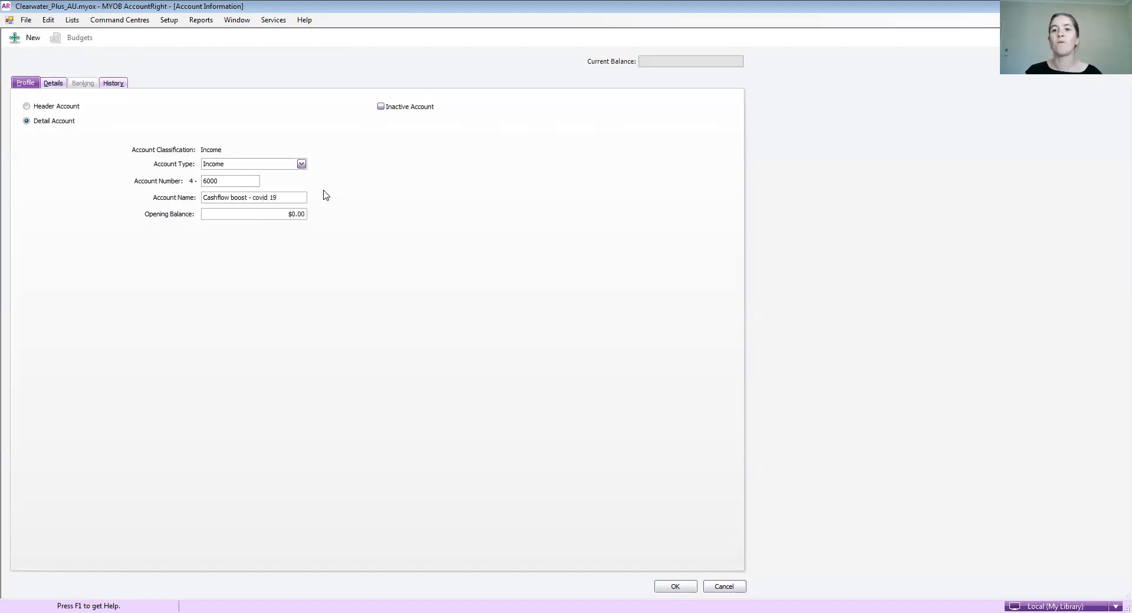
Assign the N-T tax code to the new cashflow boost account, save it and close the Accounts List.
left_click(53, 84)
left_click(293, 154)
left_click(302, 153)
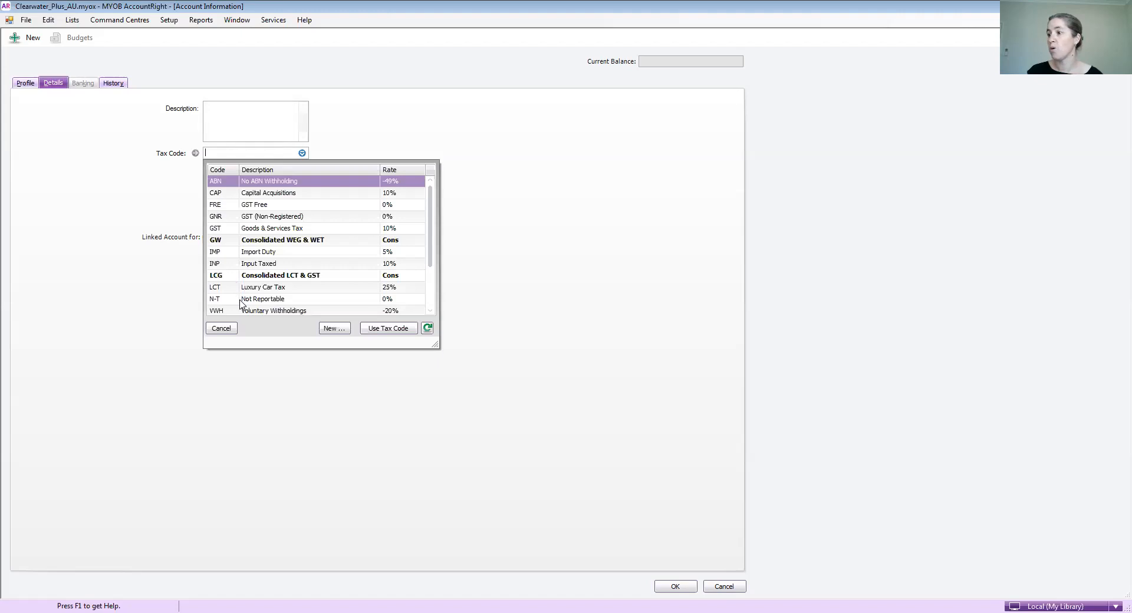
double_click(240, 304)
left_click(675, 586)
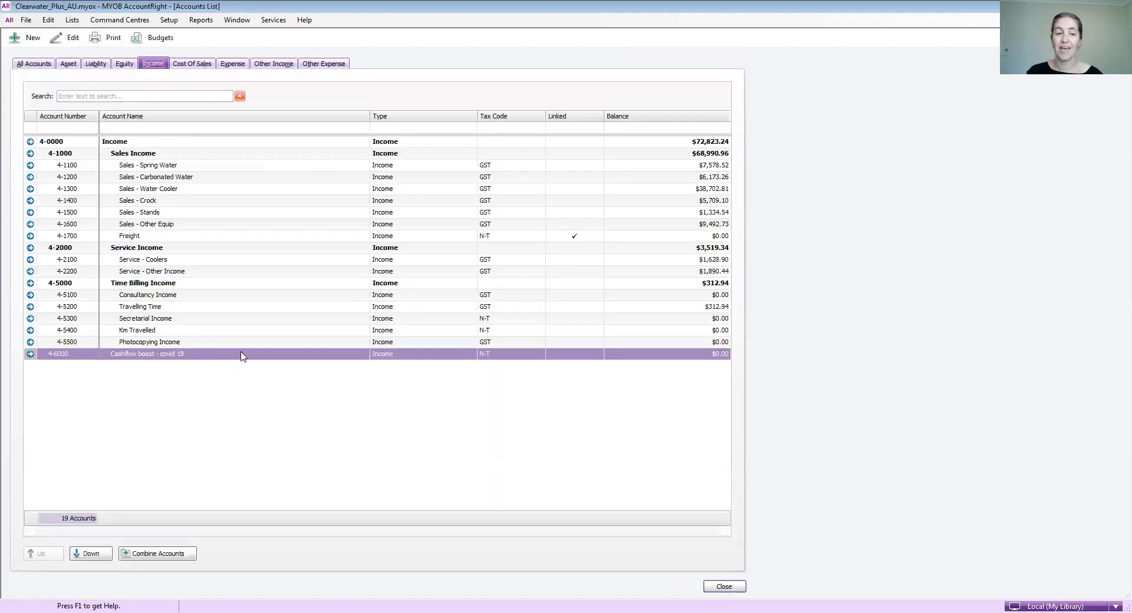
left_click(730, 586)
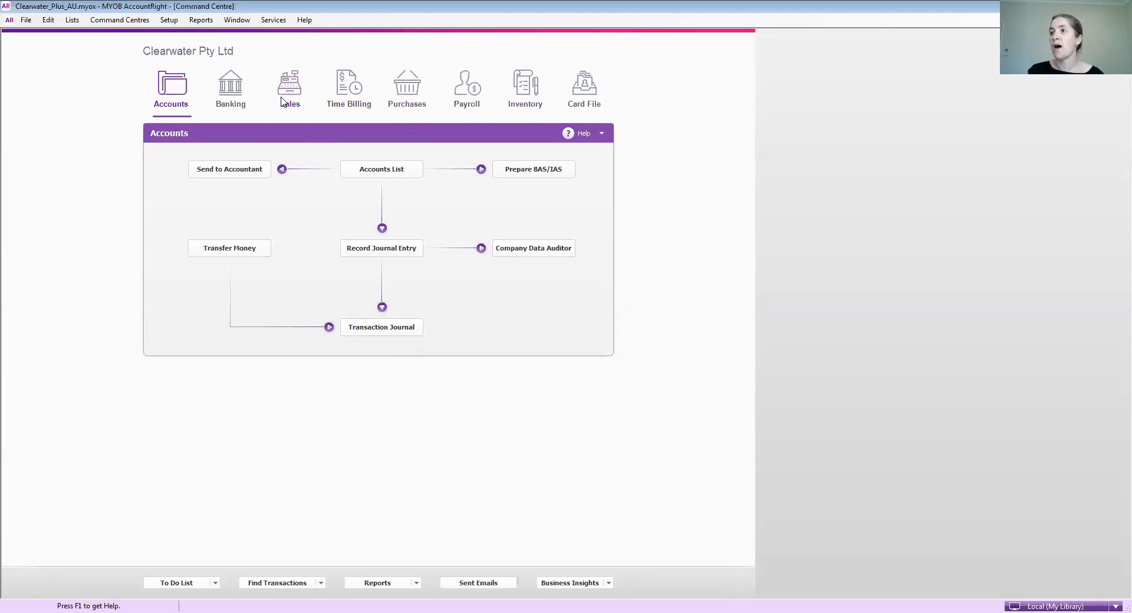
Open the Purchases Register and show the supplier returns and debits.
left_click(410, 100)
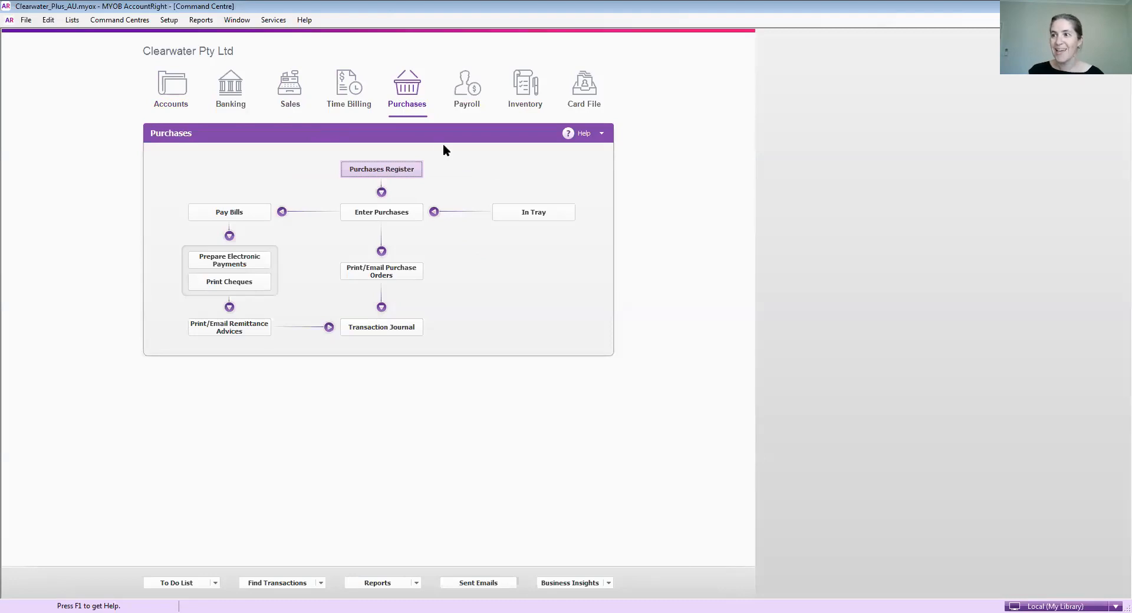
left_click(393, 169)
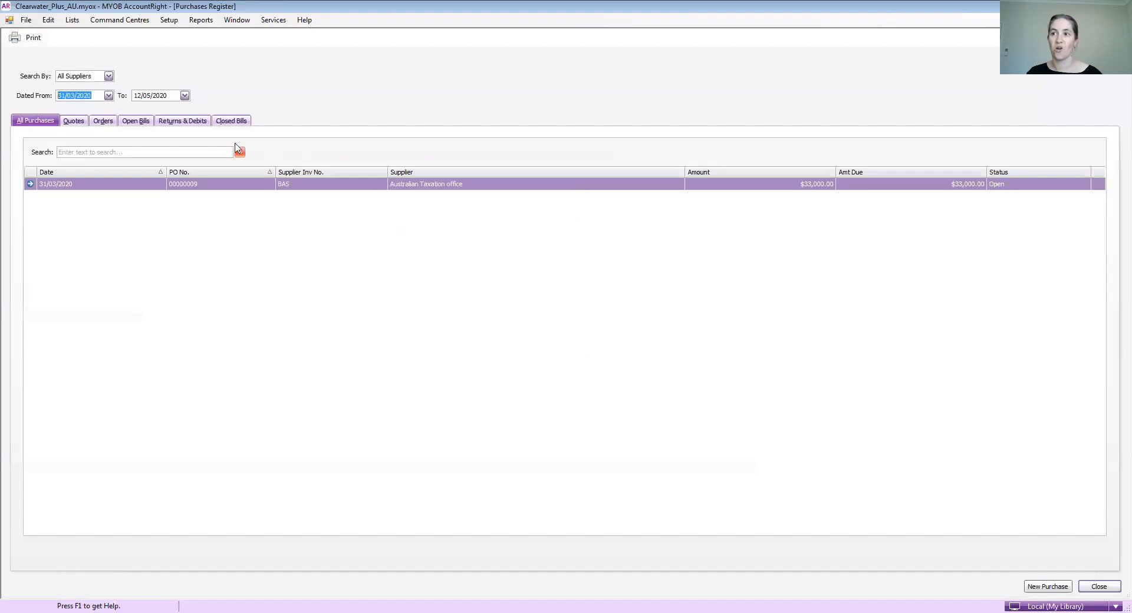
left_click(183, 121)
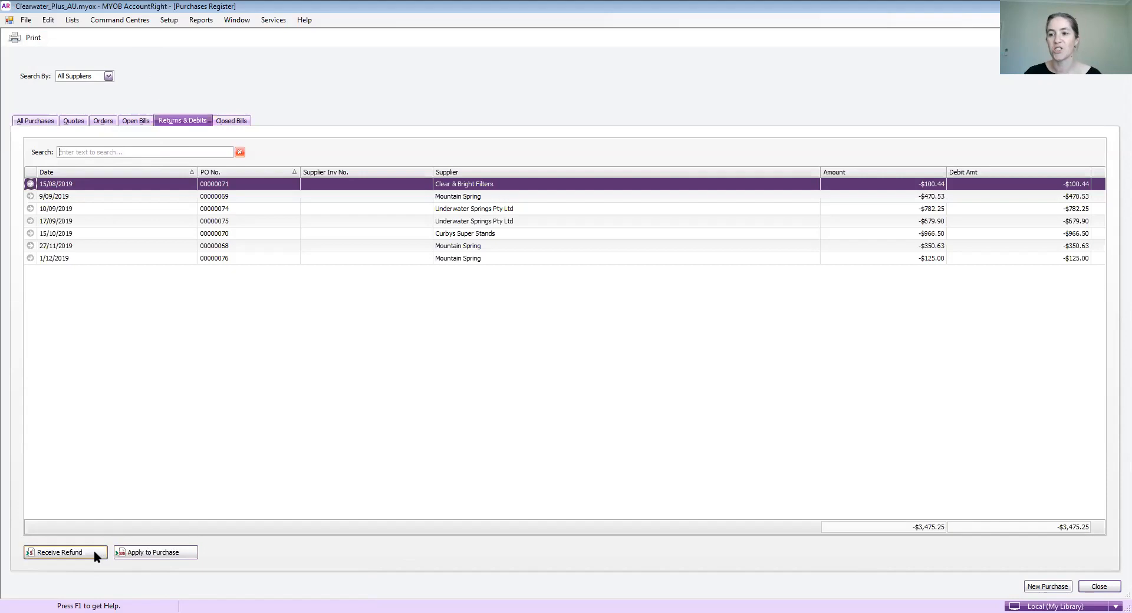
Start a new purchase bill for the supplier Australian Taxation office.
left_click(1047, 586)
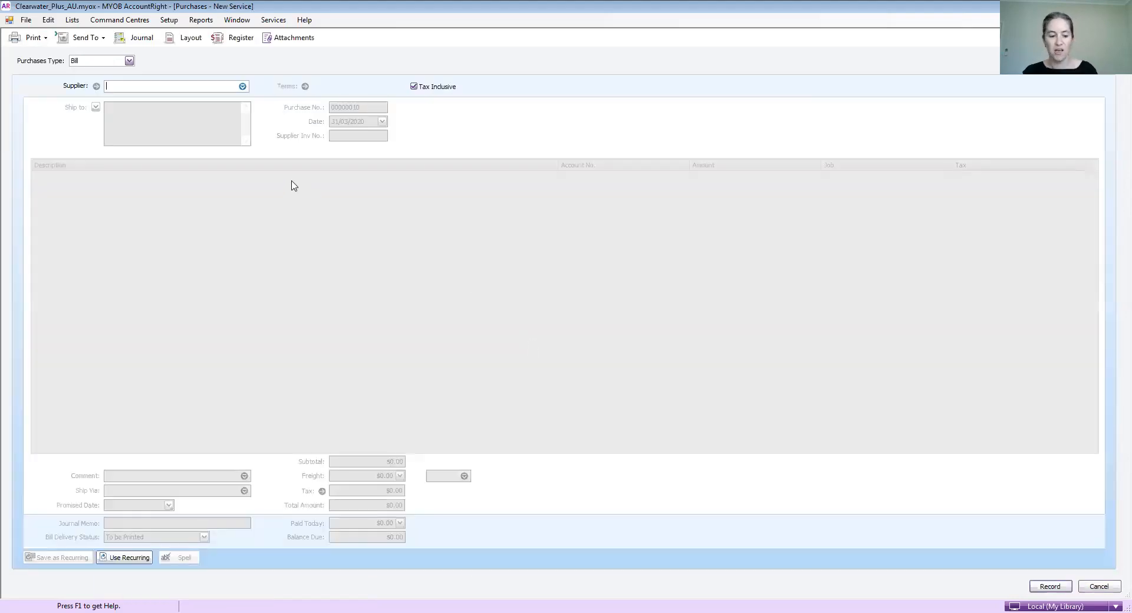
type("ato")
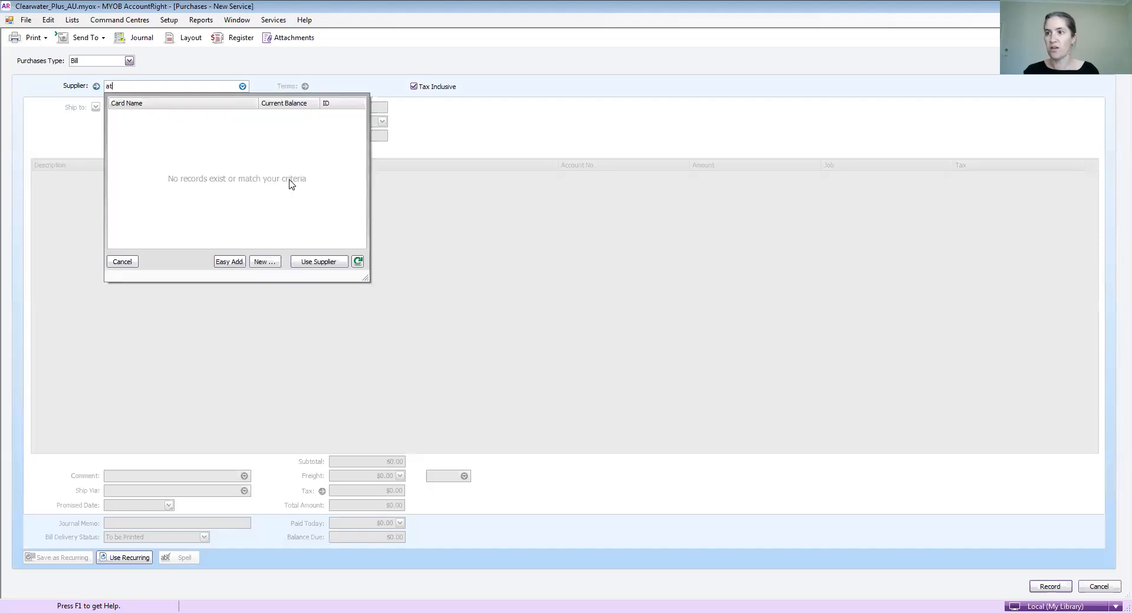
key("BackSpace")
key("BackSpace")
key("BackSpace")
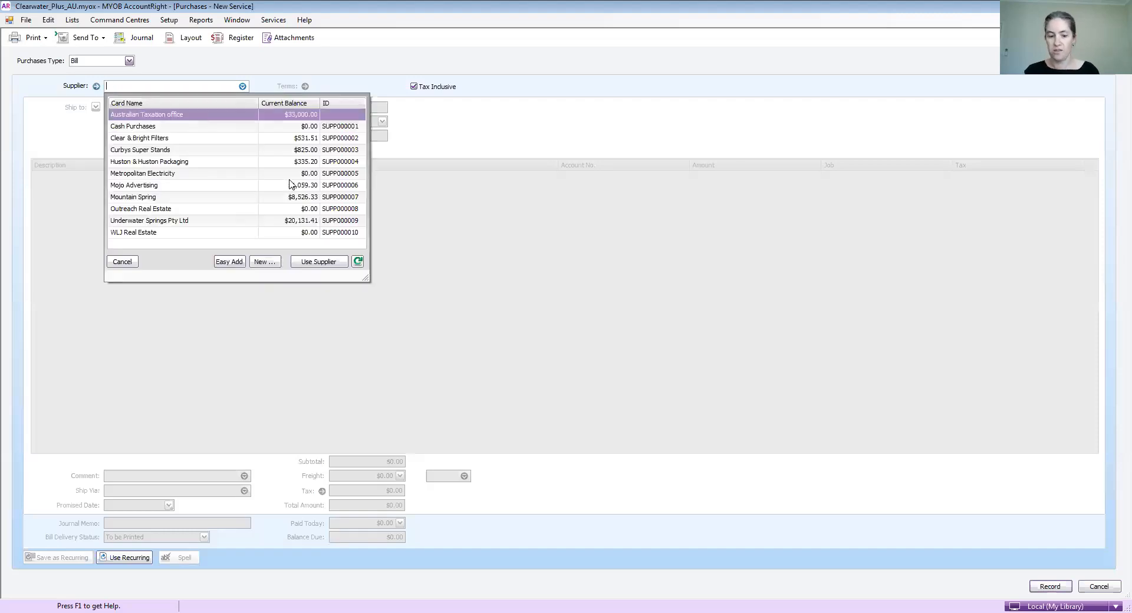
double_click(258, 118)
Date the bill 19/04/2020 and enter ATO BAS as the supplier invoice number.
left_click(362, 123)
type("19/04/2020")
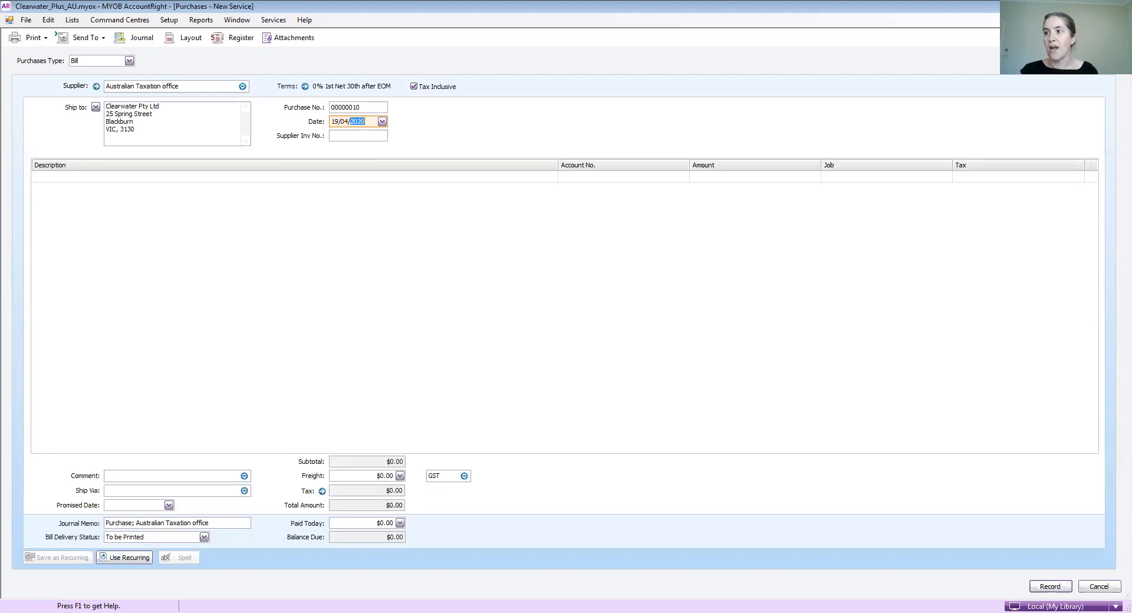
left_click(349, 137)
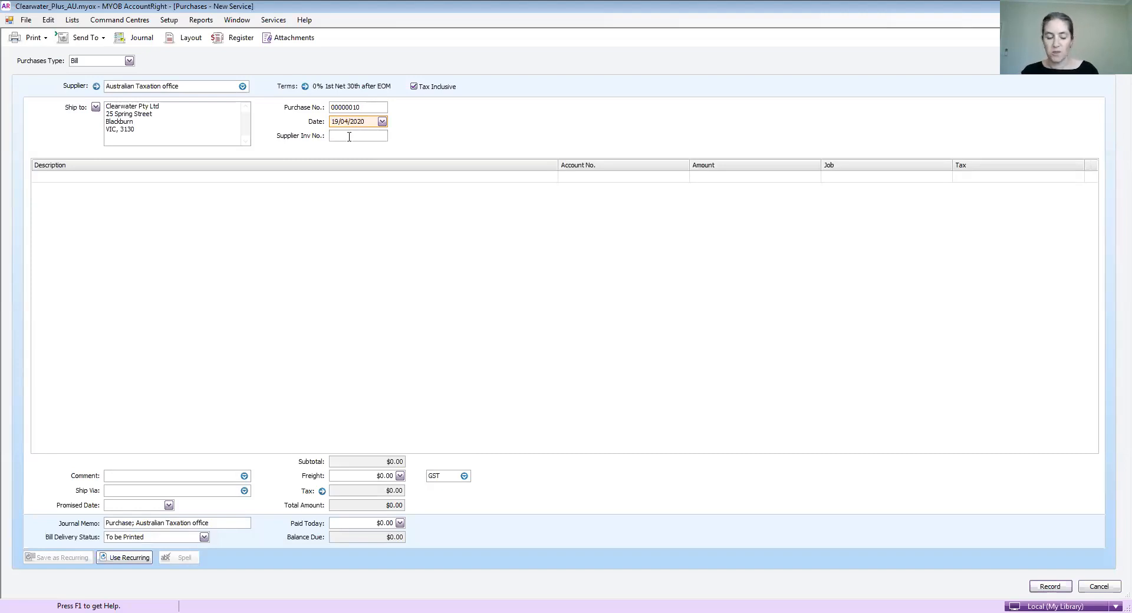
type("ATO")
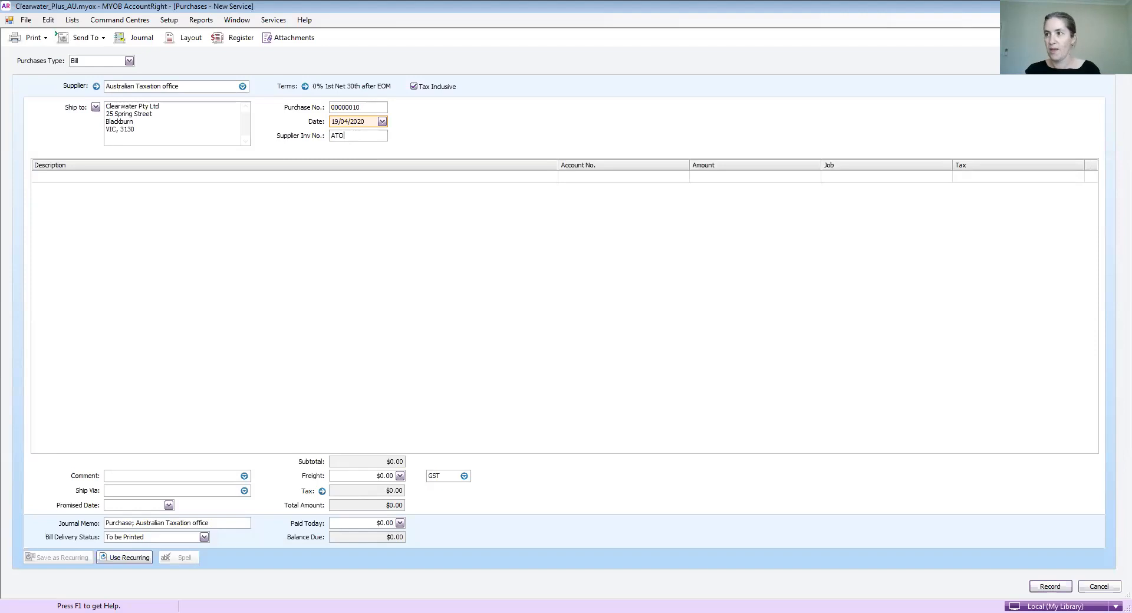
type(" BAS")
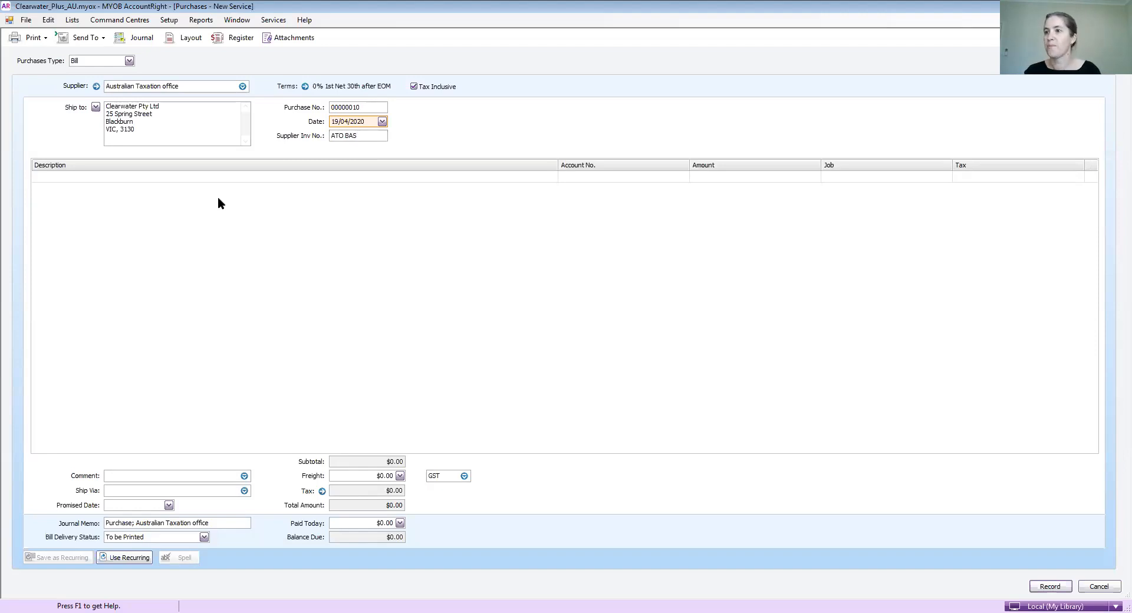
Add a bill line described as Cash flow boost and allocate it to account 4-6000 Cashflow boost - covid 19.
left_click(275, 175)
type("Cash flow boost")
key("Tab")
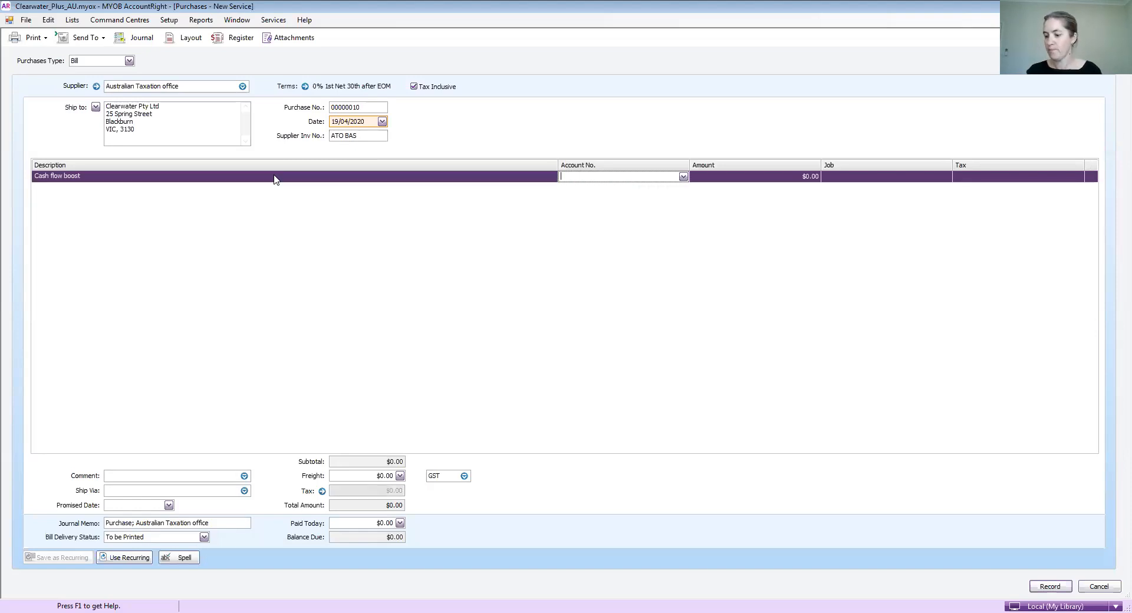
type("4-1100")
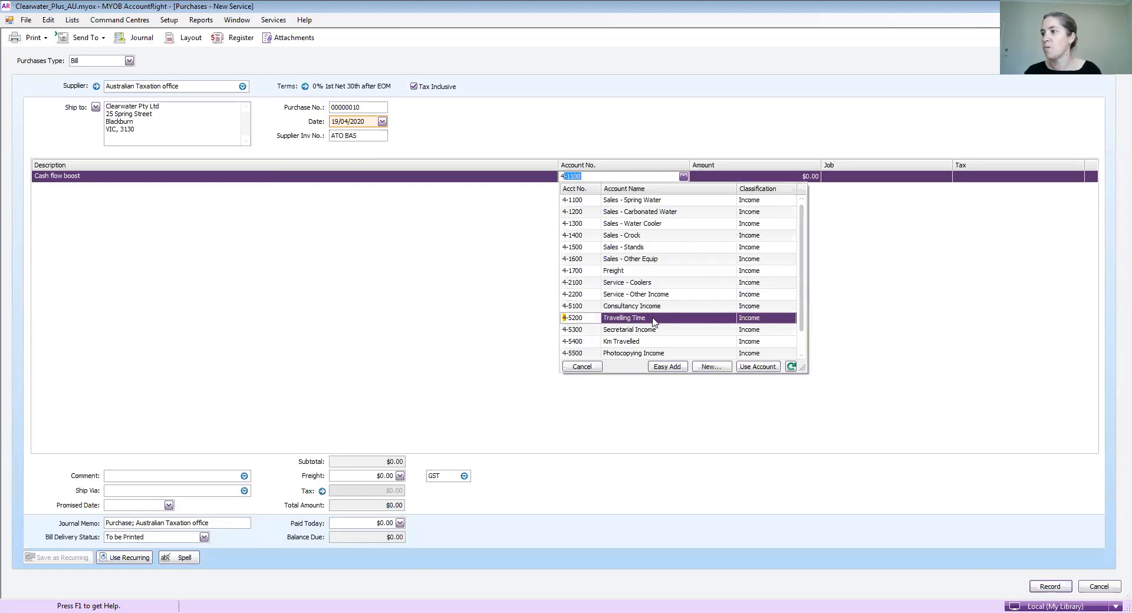
scroll(653, 324, "down", 1)
left_click(647, 353)
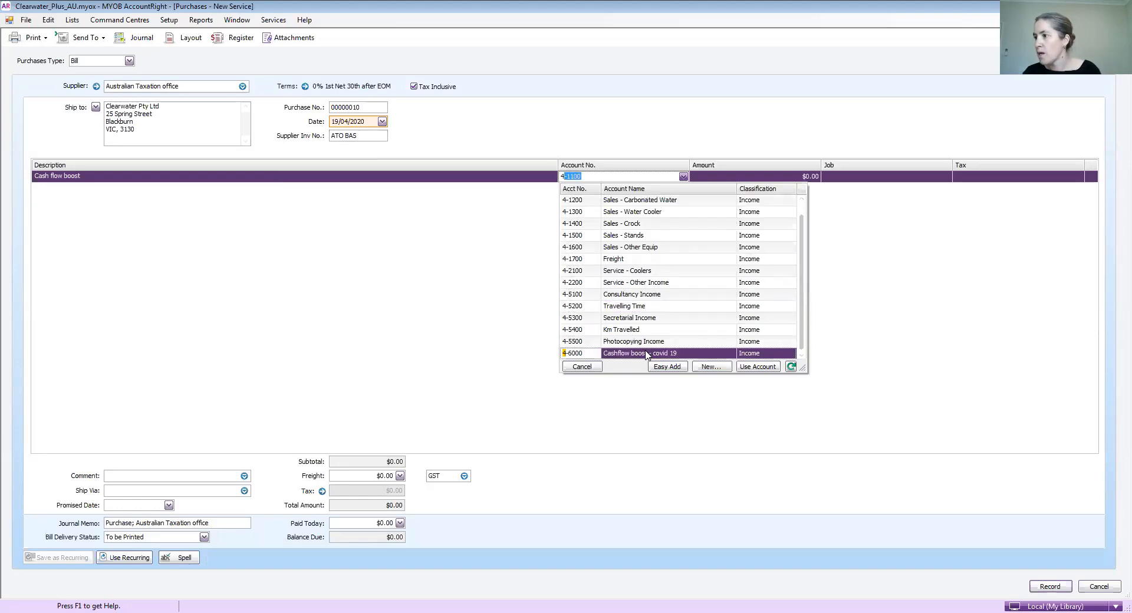
left_click(647, 354)
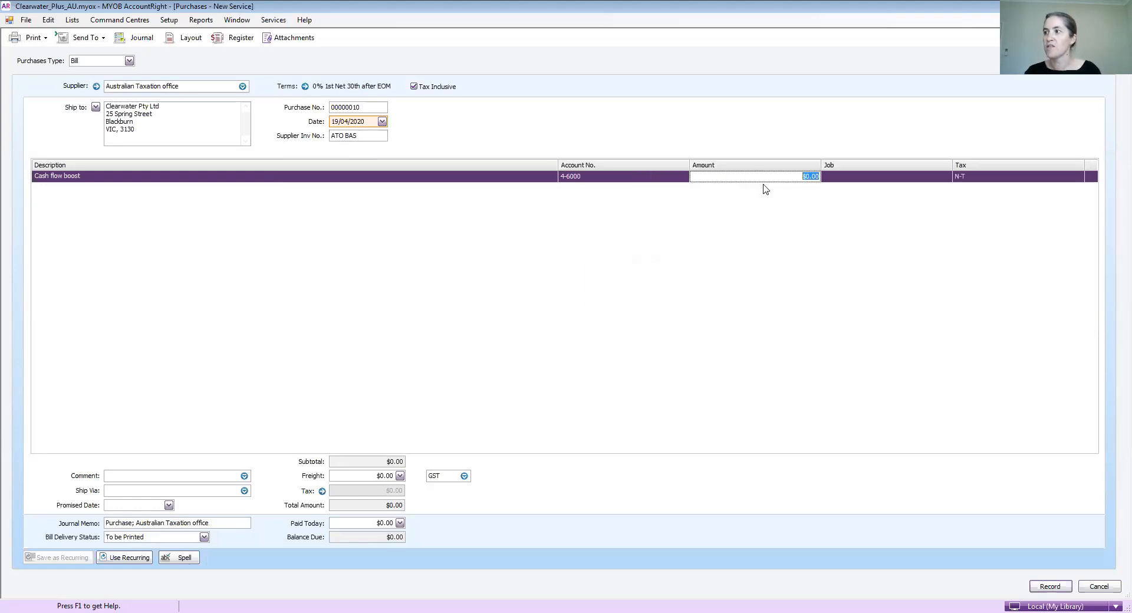
Set the Cash flow boost line amount to -$50,000.00, record the bill and return to the Purchases Register.
type("50000")
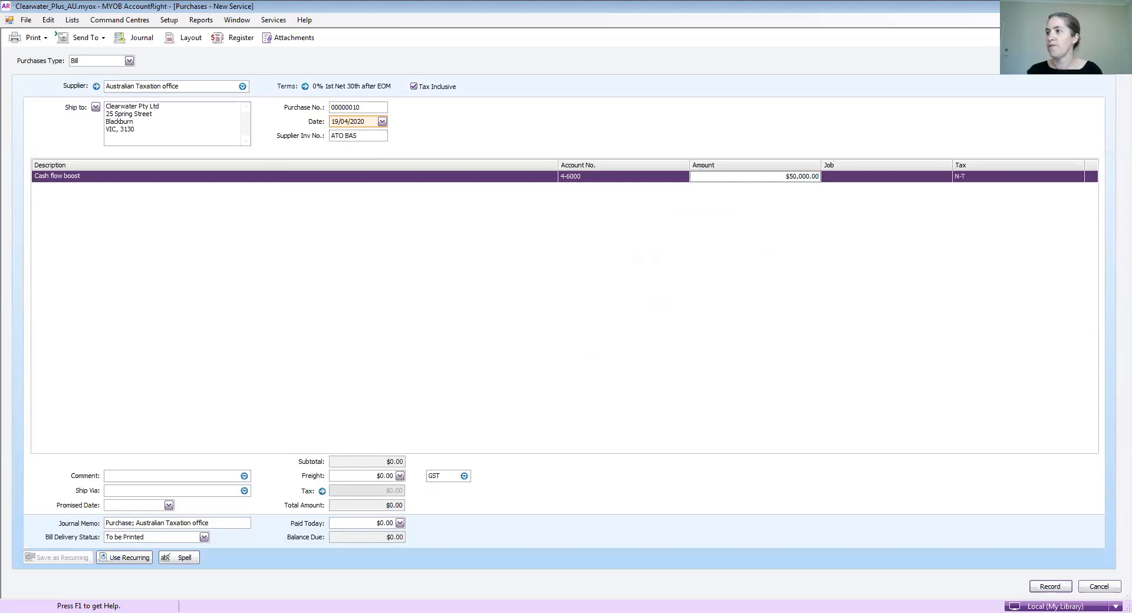
key("Tab")
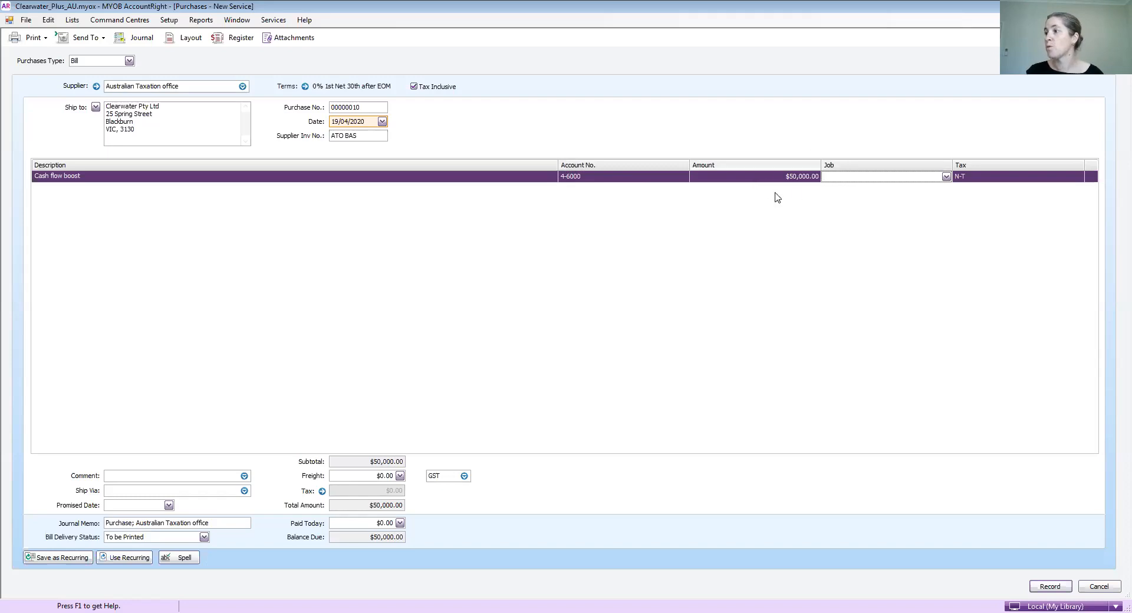
left_click(742, 178)
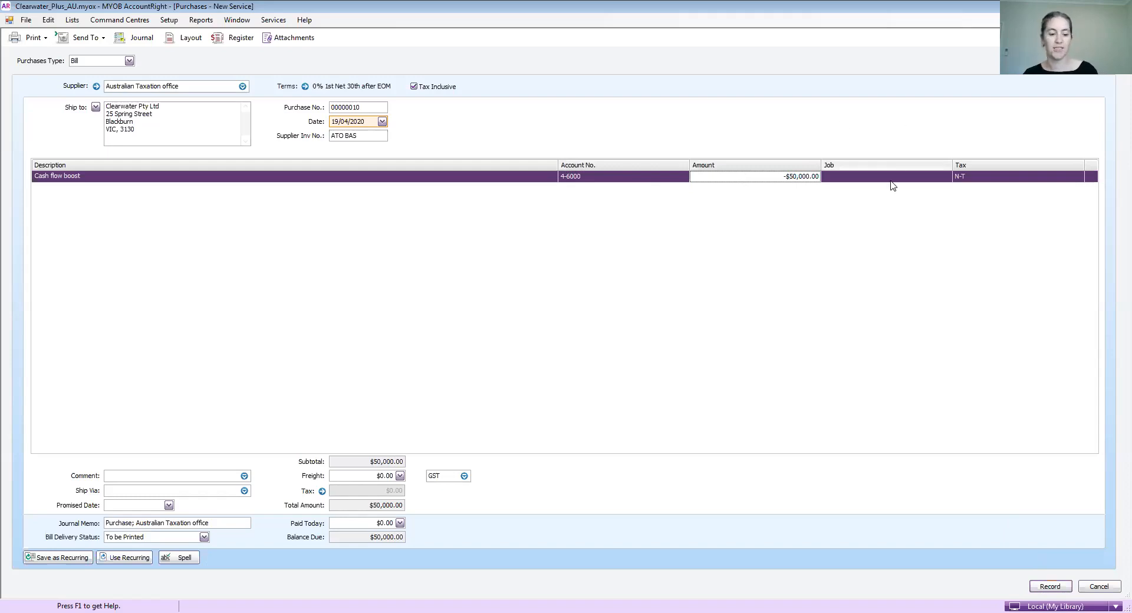
left_click(1050, 587)
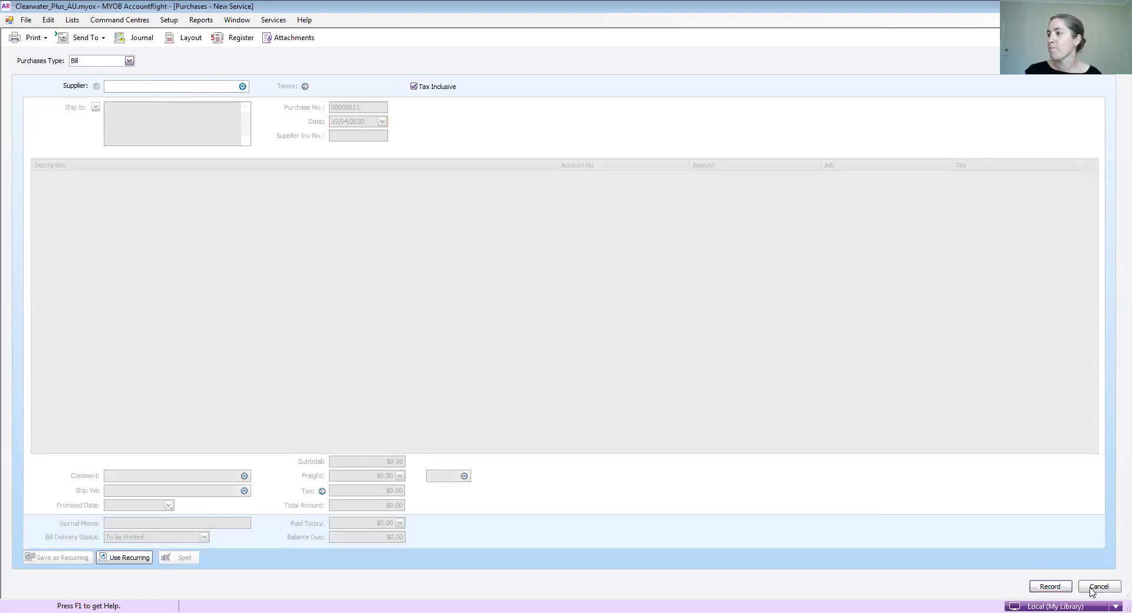
left_click(1092, 590)
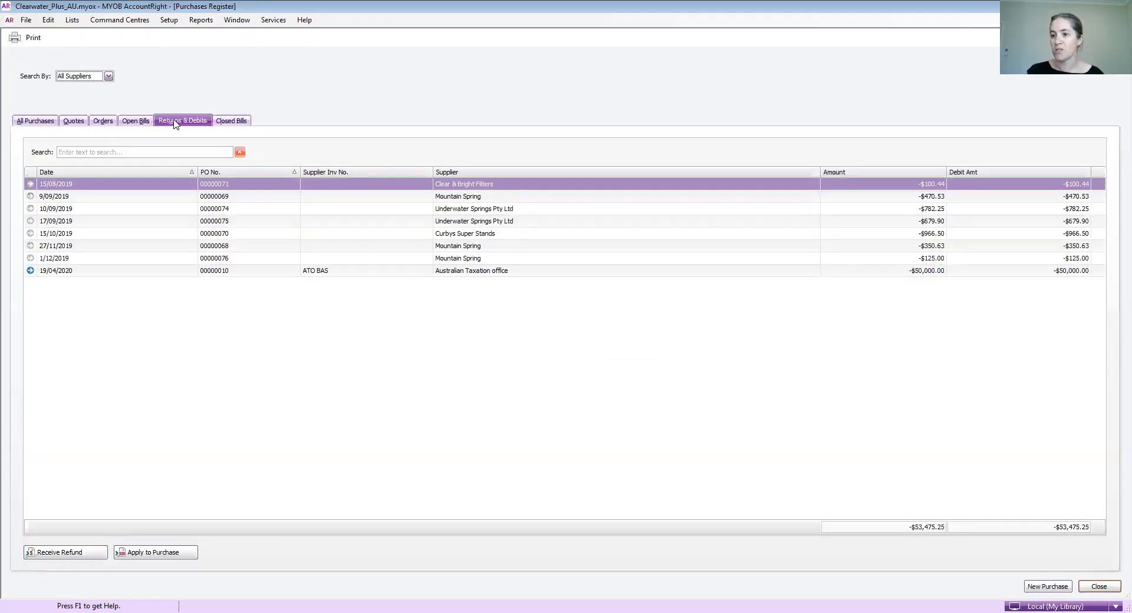
Check the ATO BAS debit among the returns and debits, and compare it with the open BAS bill among all purchases.
left_click(882, 273)
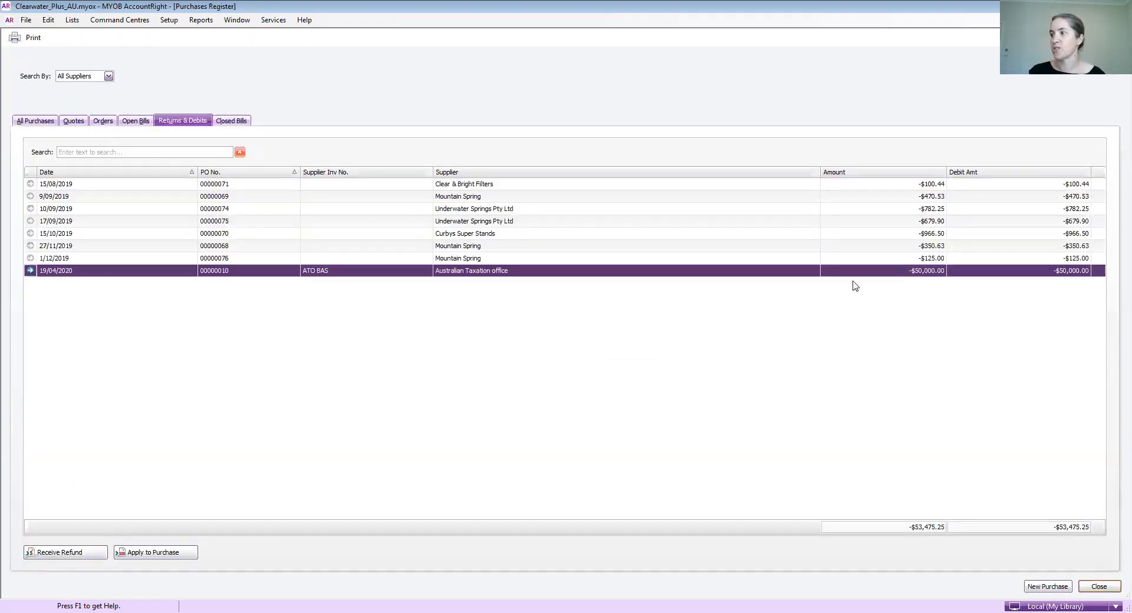
left_click(41, 121)
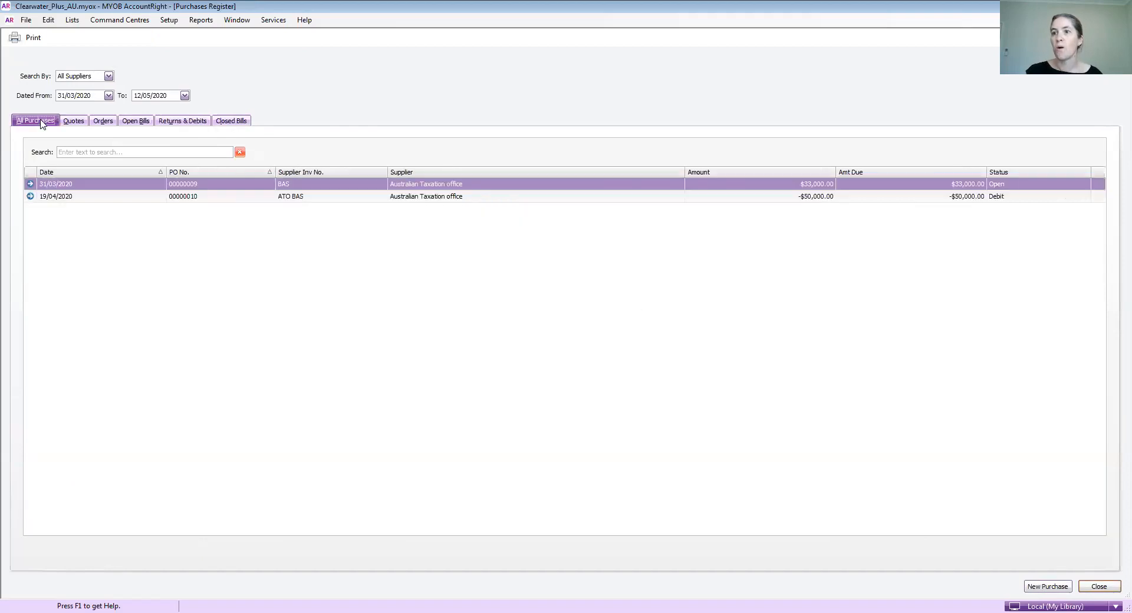
left_click(960, 187)
left_click(961, 198)
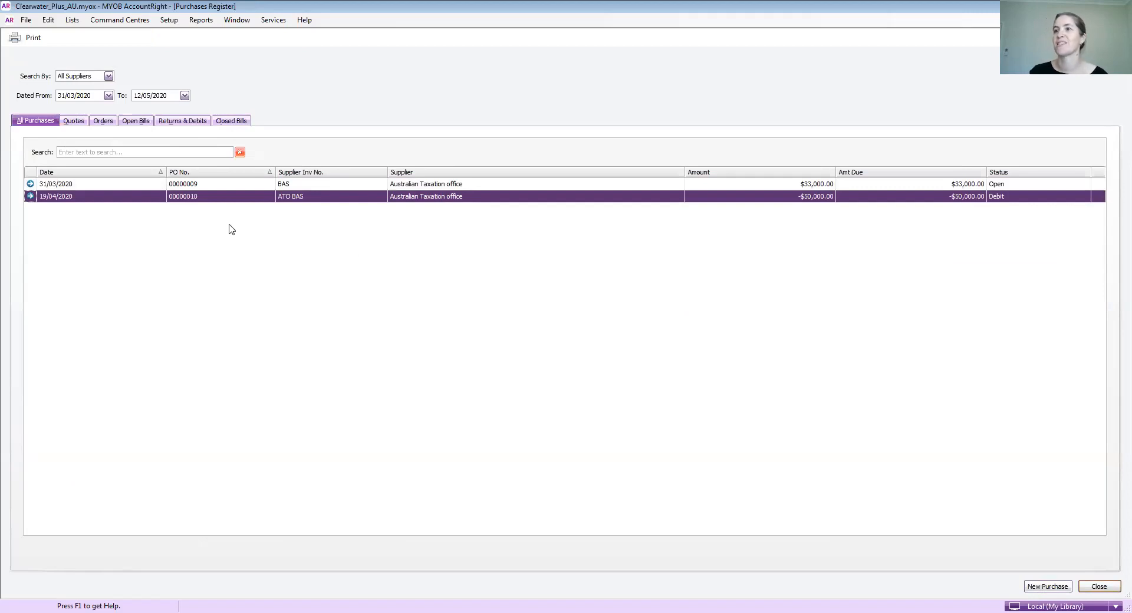
Apply the Australian Taxation office debit to the open 31/03/2020 BAS purchase, with $33,000.00 as the applied amount.
left_click(171, 121)
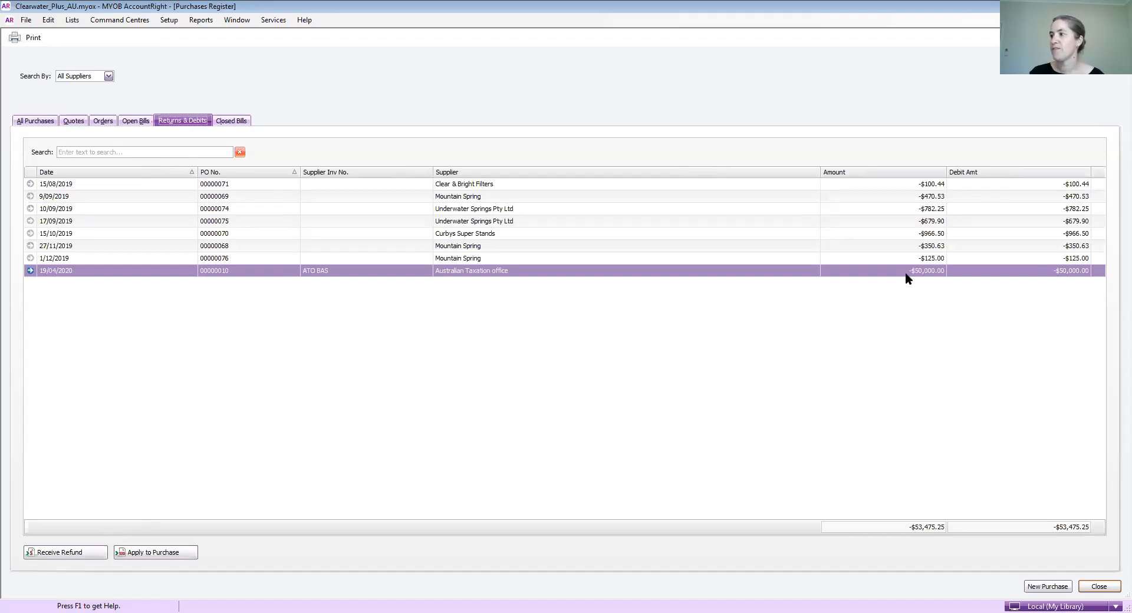
left_click(154, 552)
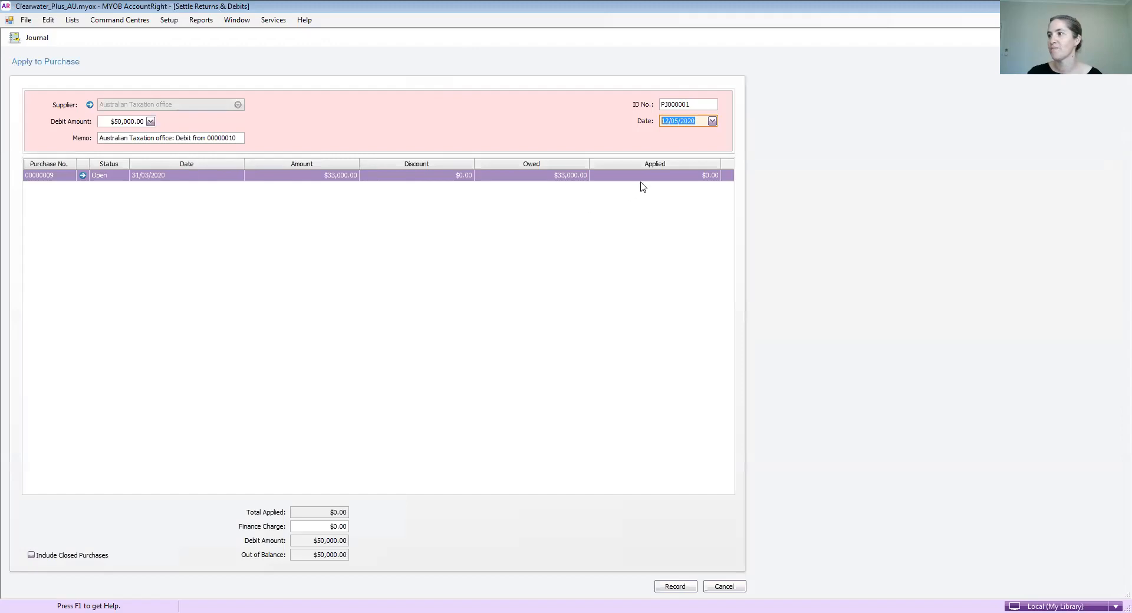
left_click(667, 179)
left_click(682, 175)
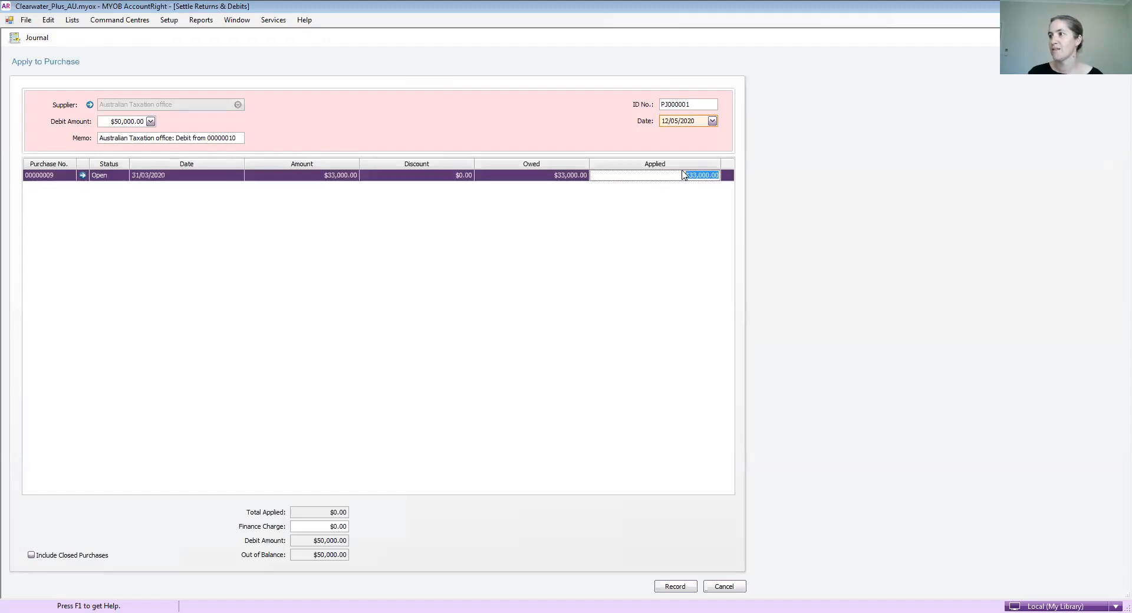
Date the debit settlement 19/04/2020 and try to record it.
left_click(691, 122)
type("19/04/")
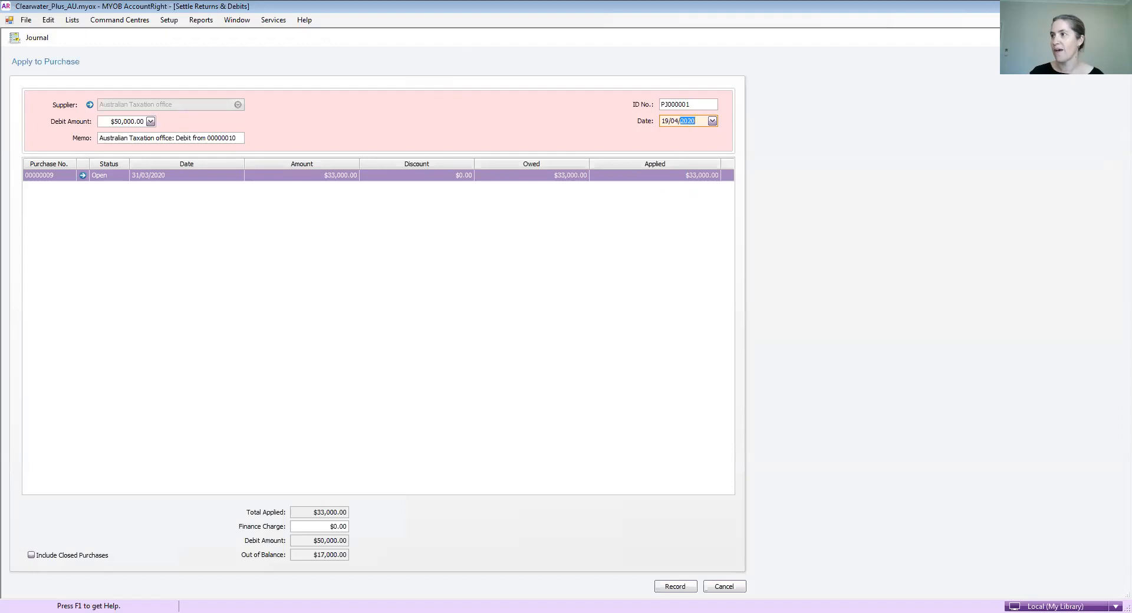
left_click(668, 175)
left_click(674, 591)
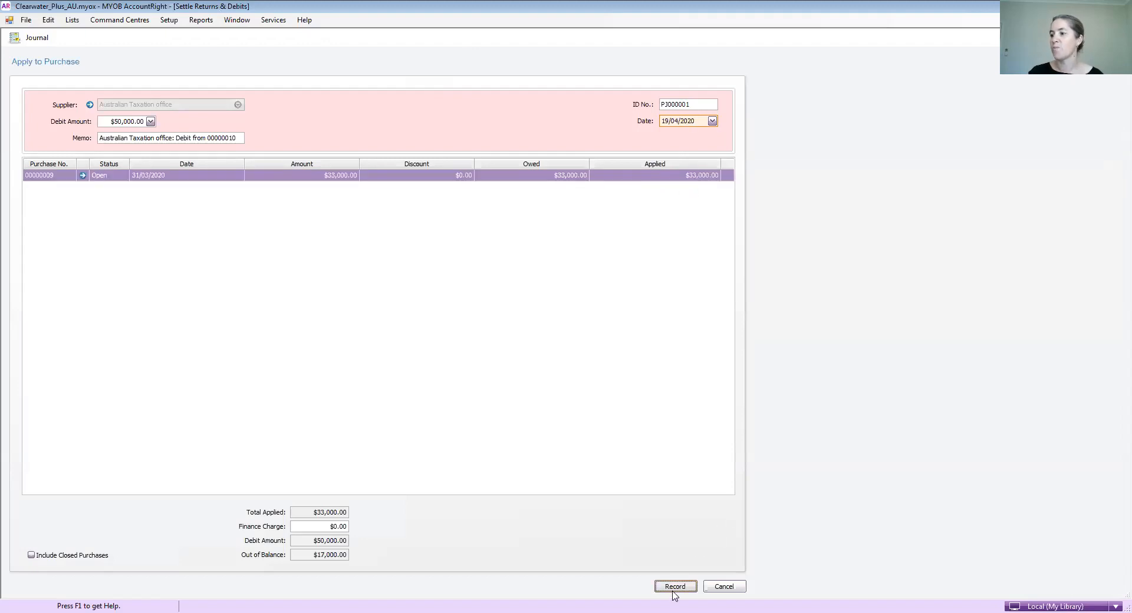
left_click(564, 359)
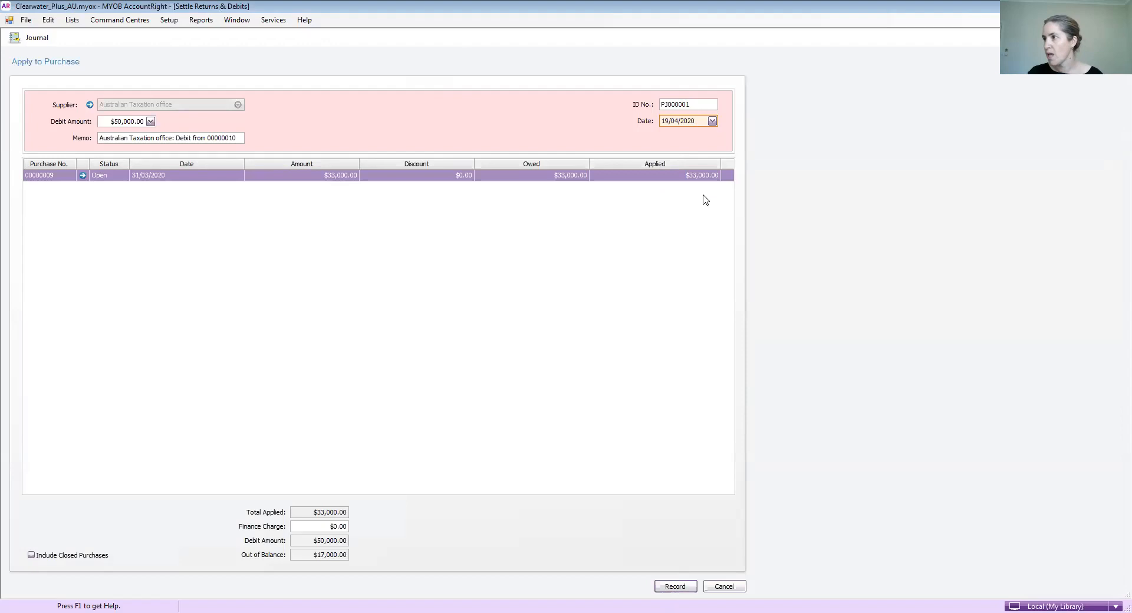
Set the debit amount to $33,000.00 and record the application to the BAS purchase.
left_click_drag(144, 122, 112, 122)
type("33,000")
left_click(668, 175)
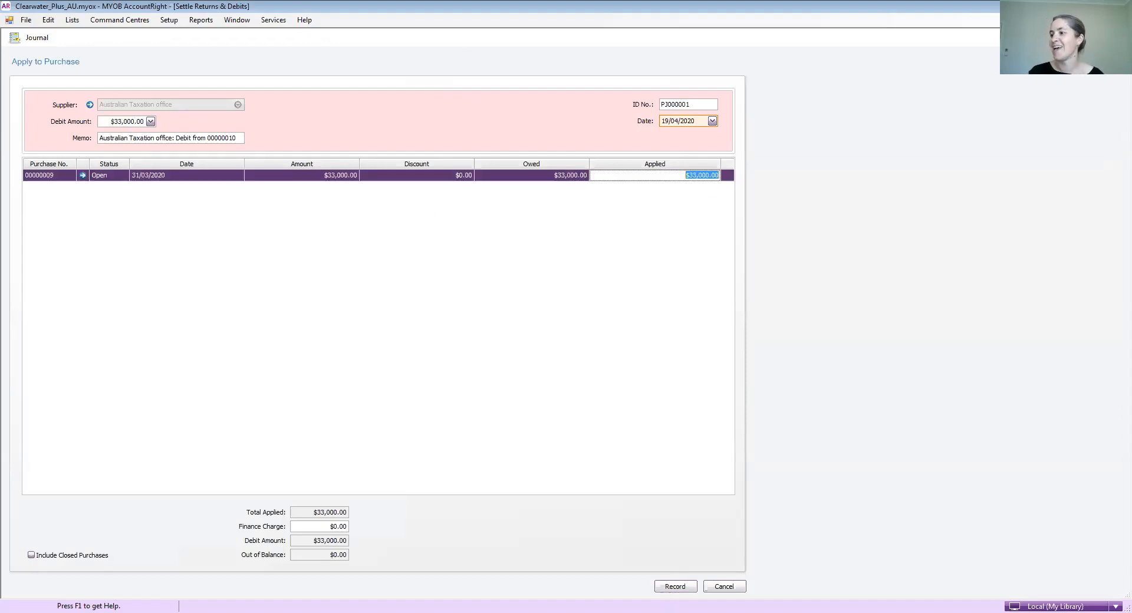
left_click(674, 586)
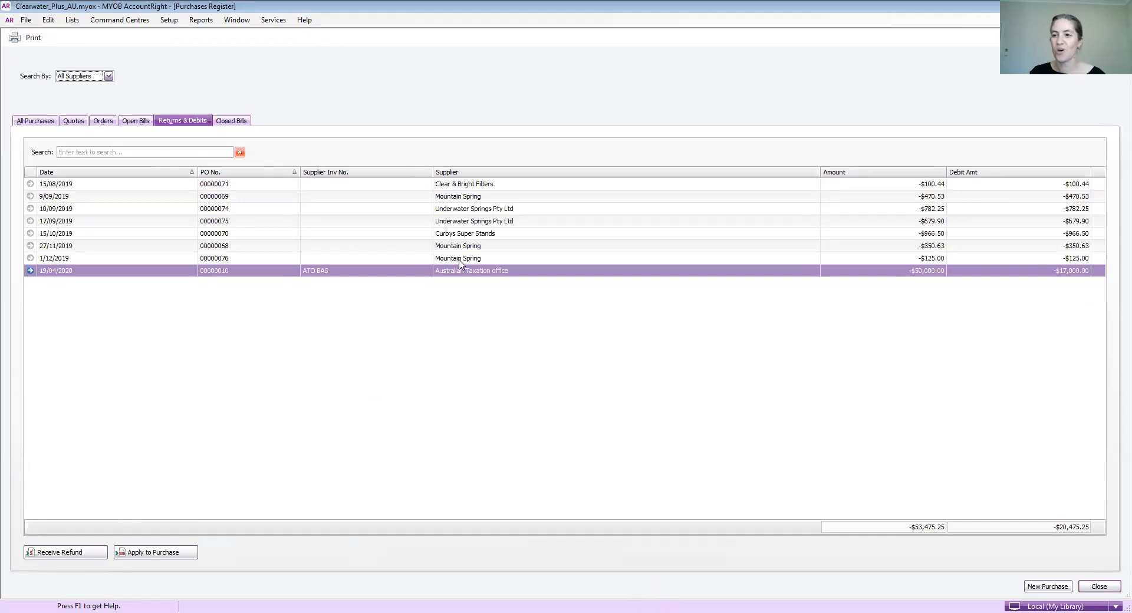
View the Receive Refund form for the remaining Australian Taxation office debit and leave it without recording.
left_click(70, 555)
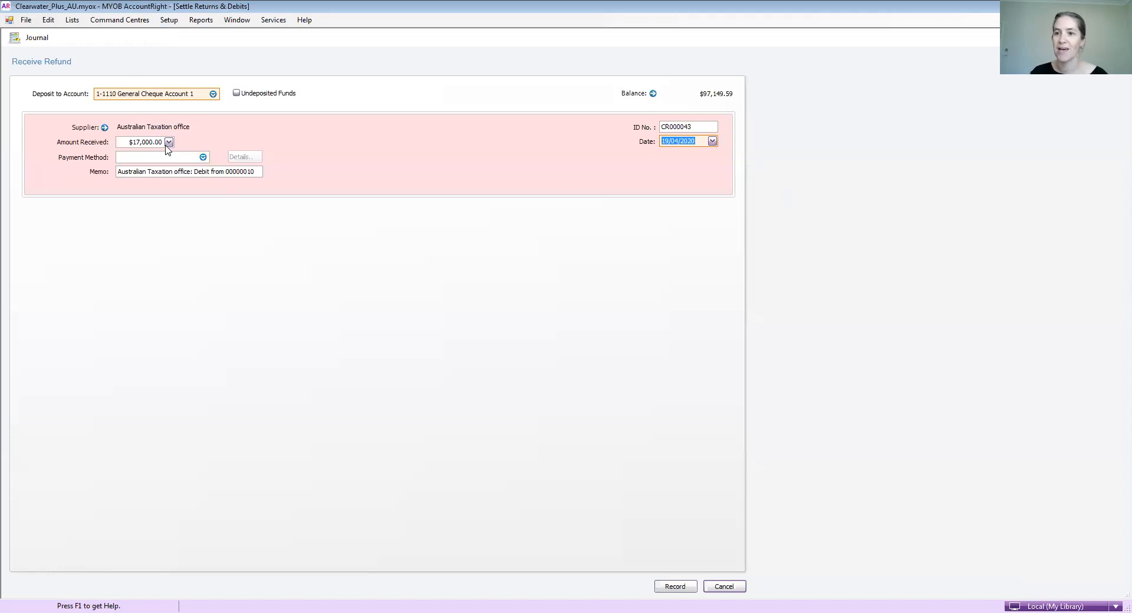
left_click(725, 587)
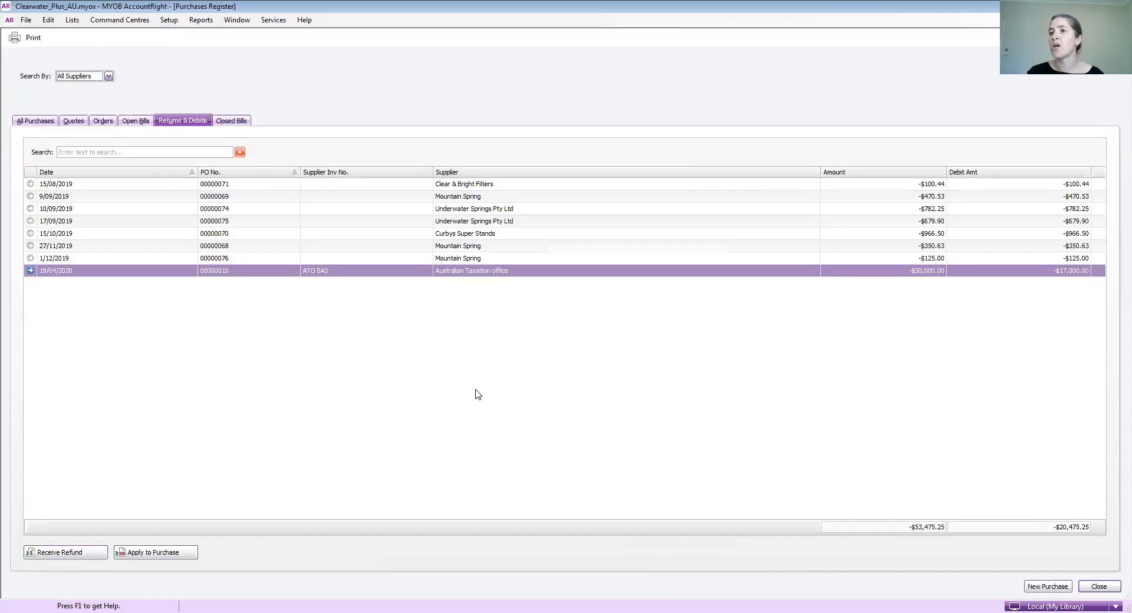